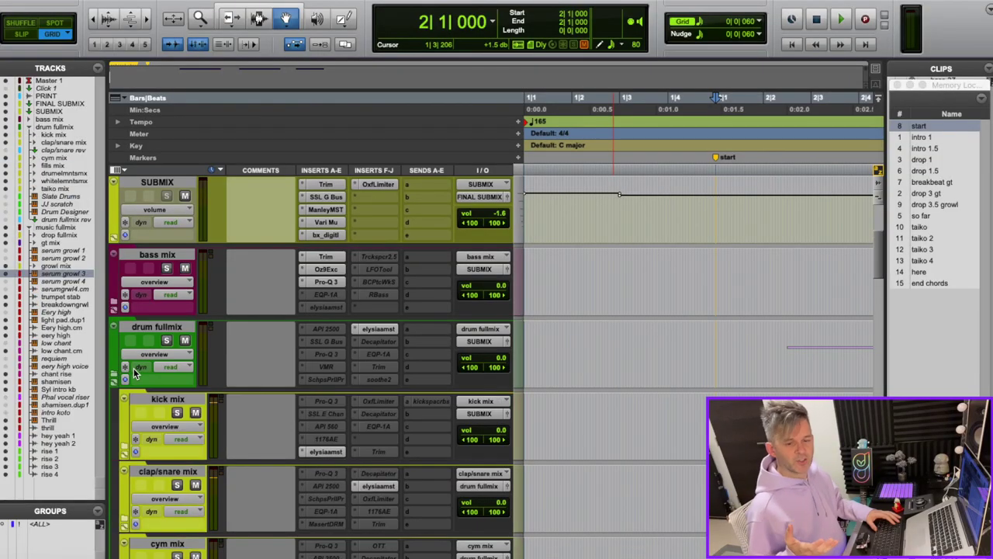
# Expand the kick mix folder and recall the drop 1 memory location at bar 19
pyautogui.scroll(-4, 170, 417)
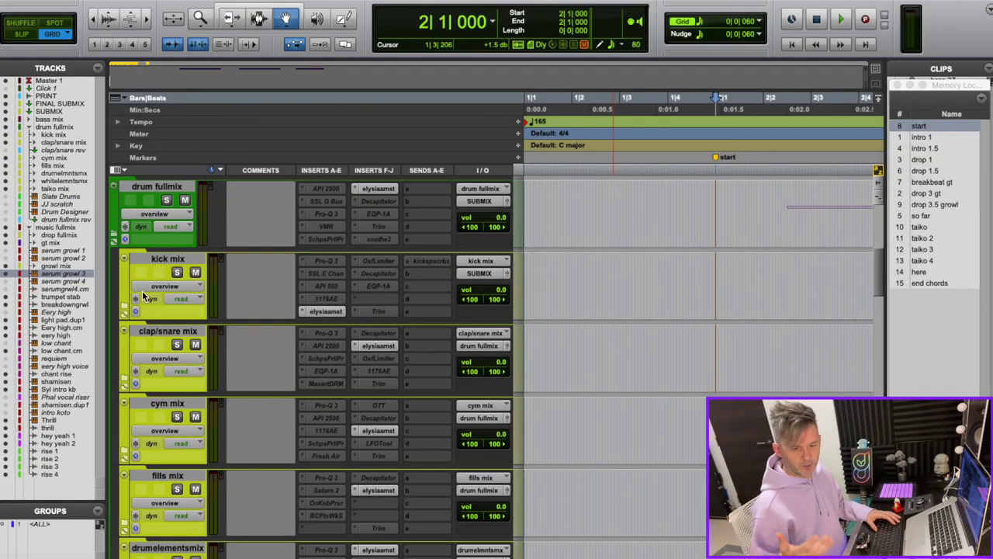
pyautogui.click(125, 308)
pyautogui.scroll(-2, 599, 275)
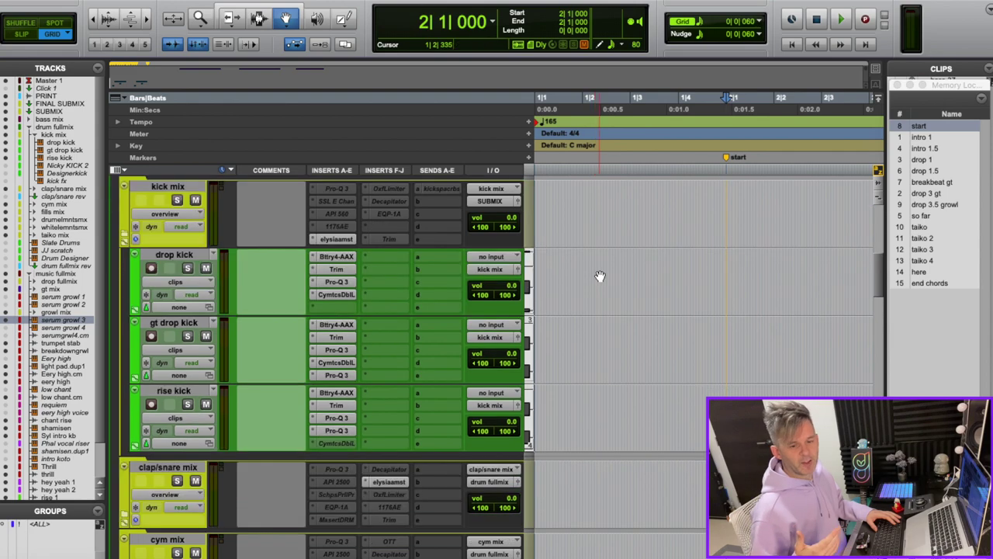
pyautogui.press('KP_Decimal')
pyautogui.press('KP_3')
pyautogui.press('KP_Decimal')
# Check drop kick's Battery instrument, then solo drop kick and play from bar 19
pyautogui.click(183, 254)
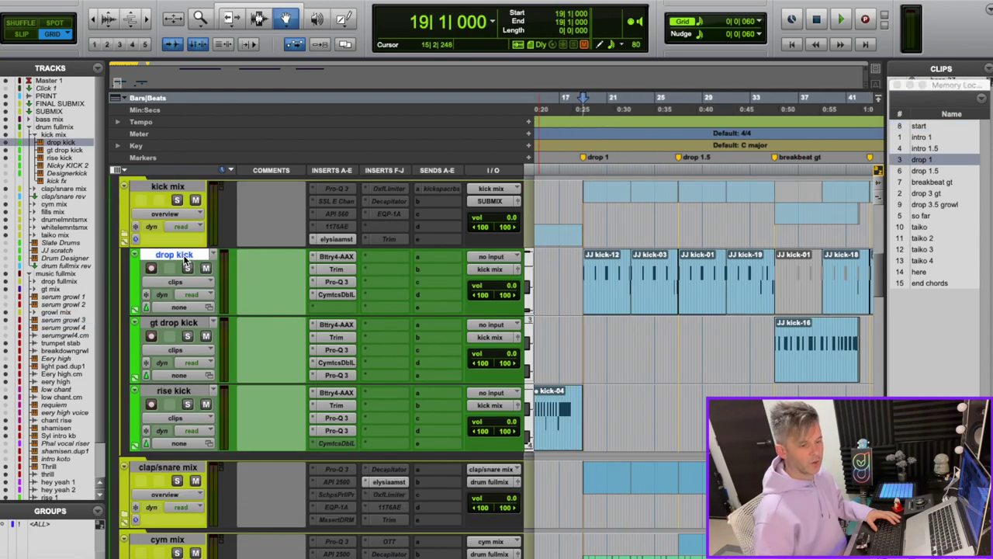
pyautogui.click(336, 256)
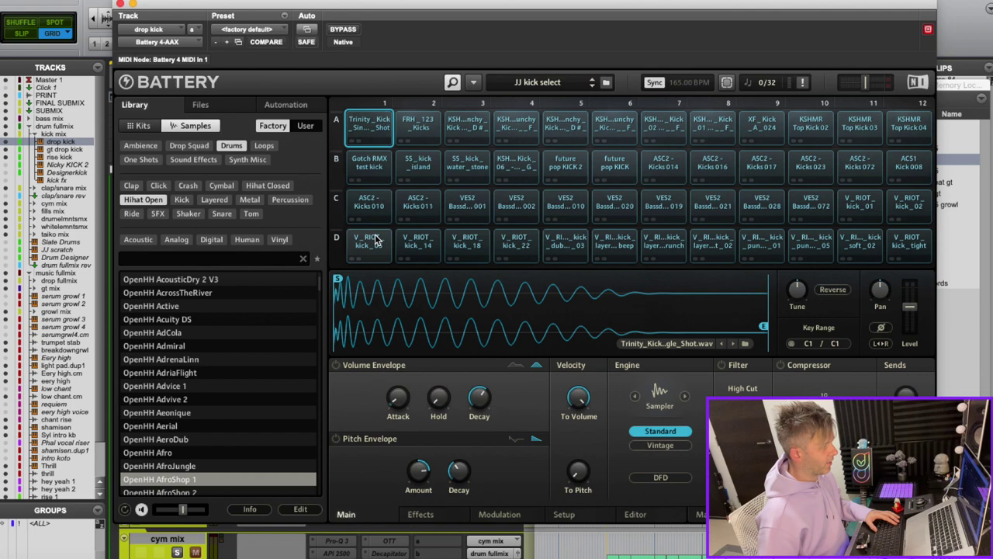
pyautogui.press('super+w')
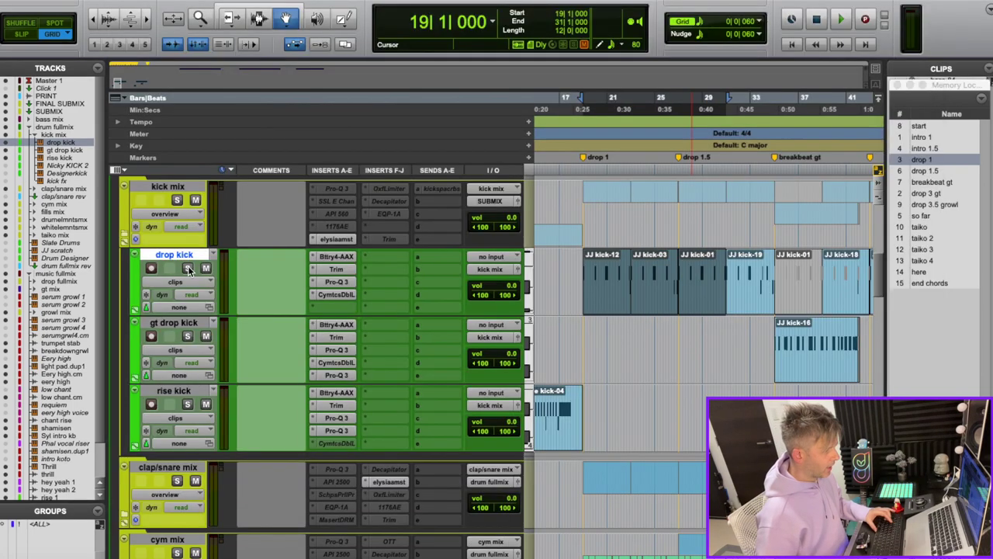
pyautogui.click(187, 267)
pyautogui.press('space')
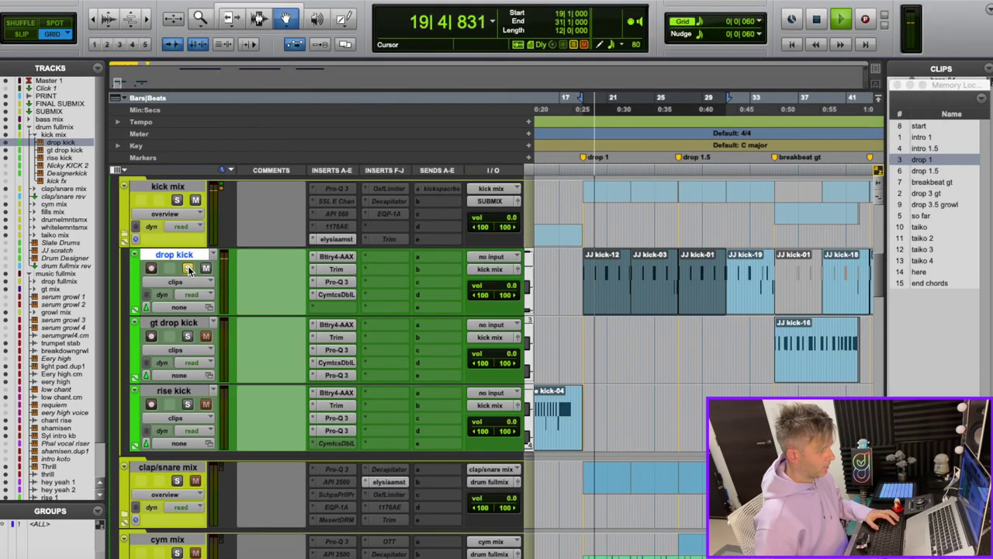
# View drop kick's notes in the MIDI editor zoomed to bars 16–29, then close it and stop playback
pyautogui.hotkey('ctrl', '=')
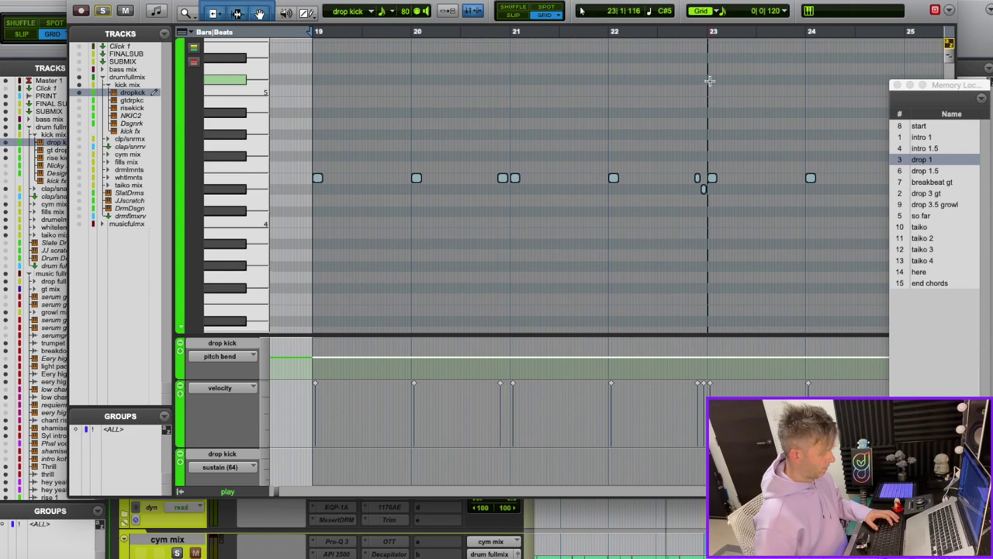
pyautogui.hotkey('ctrl', '-')
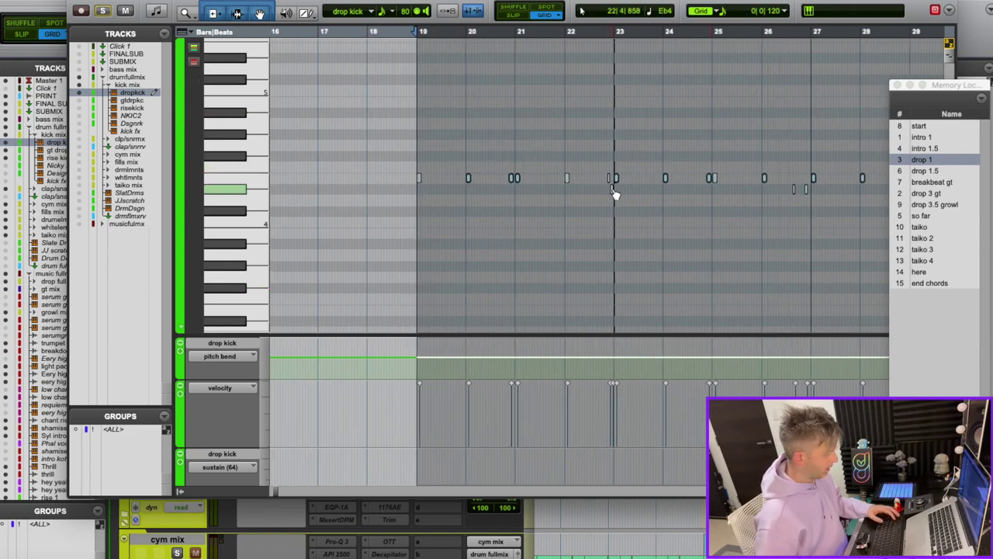
pyautogui.press('space')
pyautogui.hotkey('ctrl', '=')
# Expand the clap/snare mix folder to reveal snare mix, drop snare and futurebasssnare
pyautogui.scroll(-3, 162, 350)
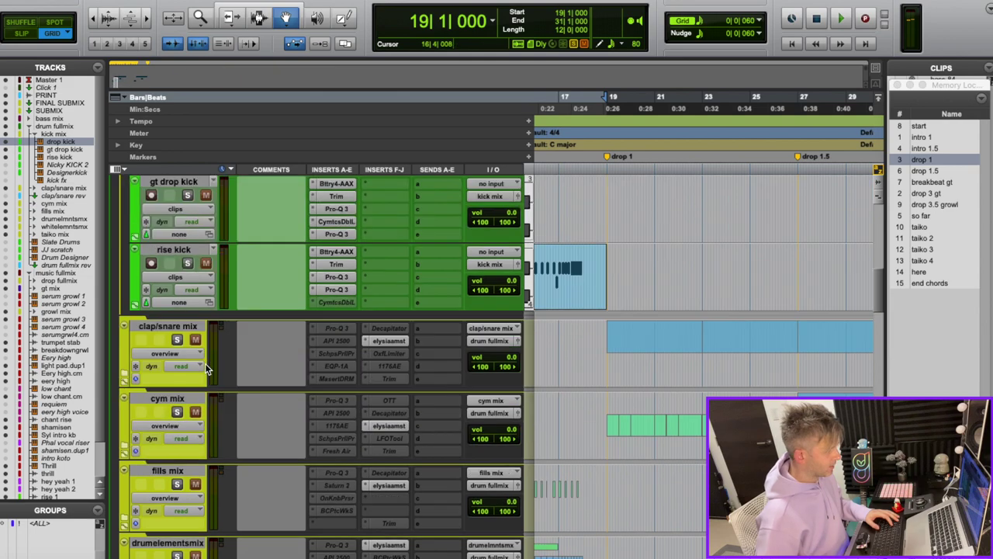
pyautogui.hscroll(-1, 126, 378)
pyautogui.click(126, 375)
pyautogui.scroll(-2, 235, 365)
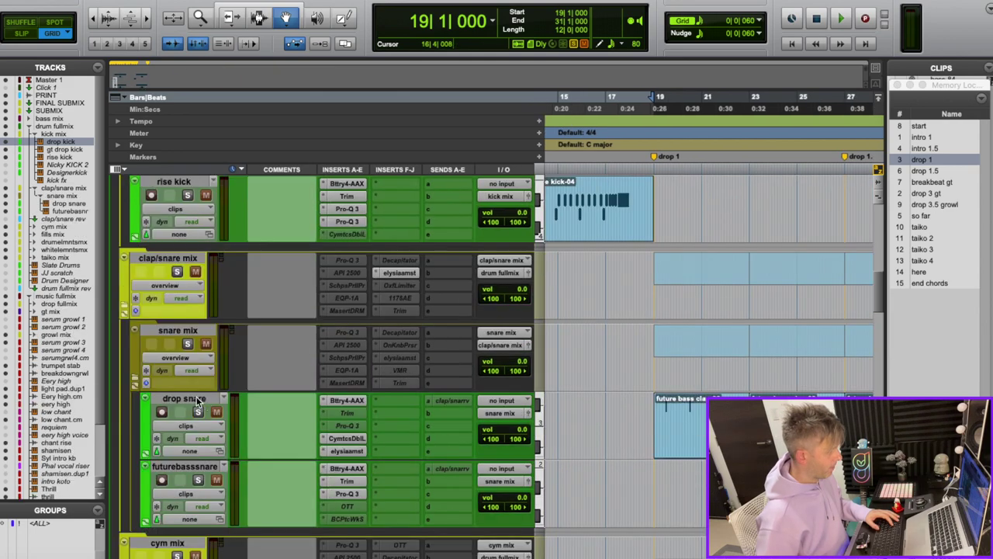
# Select and play the future bass clap-02 clips from bar 19, then close drop snare's Battery
pyautogui.click(734, 426)
pyautogui.keyDown('shift'); pyautogui.click(780, 416); pyautogui.keyUp('shift')
pyautogui.press('space')
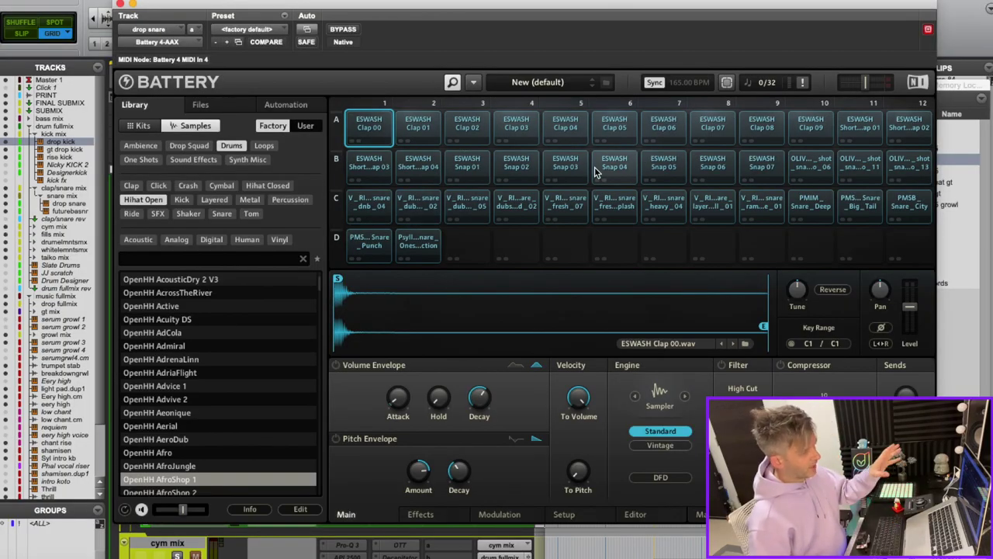
pyautogui.click(120, 3)
pyautogui.scroll(-5, 697, 416)
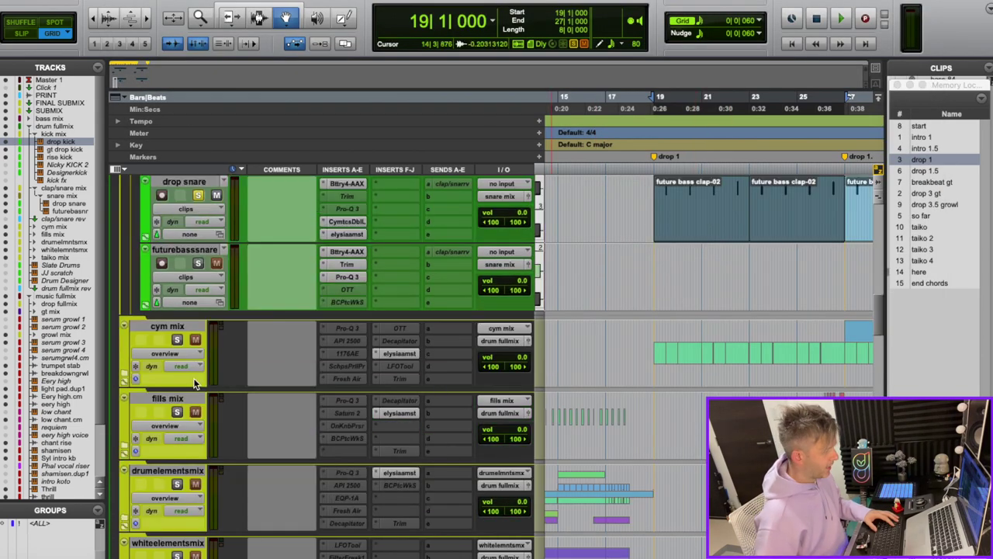
# Expand cym mix and audition future bass cym's Battery from the drop 1.5 marker
pyautogui.click(124, 377)
pyautogui.click(335, 360)
pyautogui.press('.')
pyautogui.press('6')
pyautogui.press('.')
pyautogui.press('space')
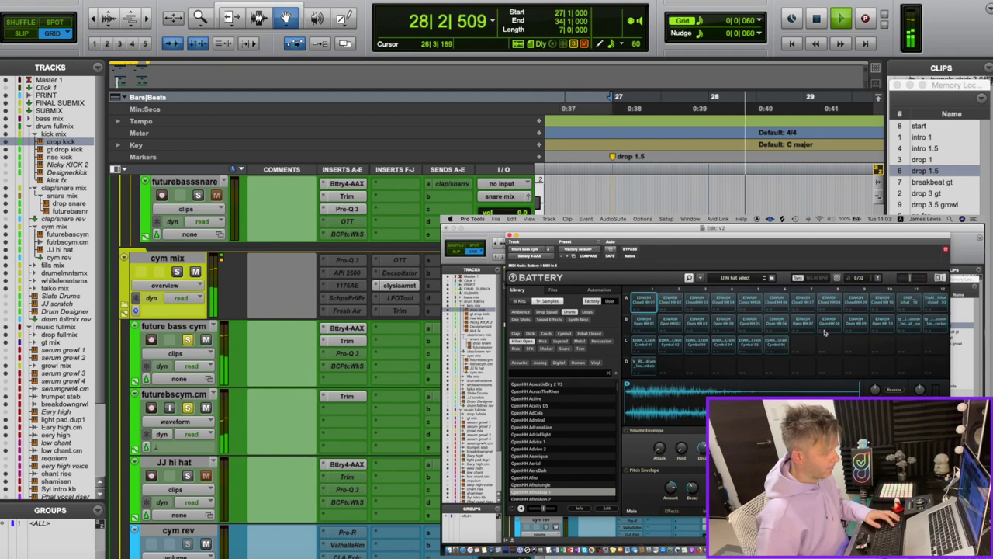
pyautogui.press('super+w')
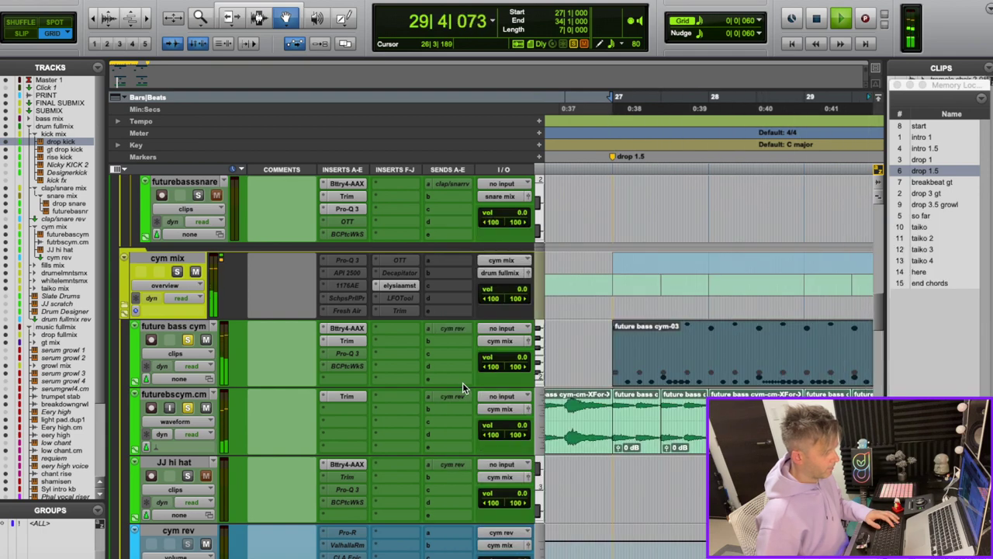
pyautogui.press('space')
# Zoom the timeline out to bars 21–33 and recall the drop 1 memory location
pyautogui.press('super+bracketleft')
pyautogui.press('super+bracketleft')
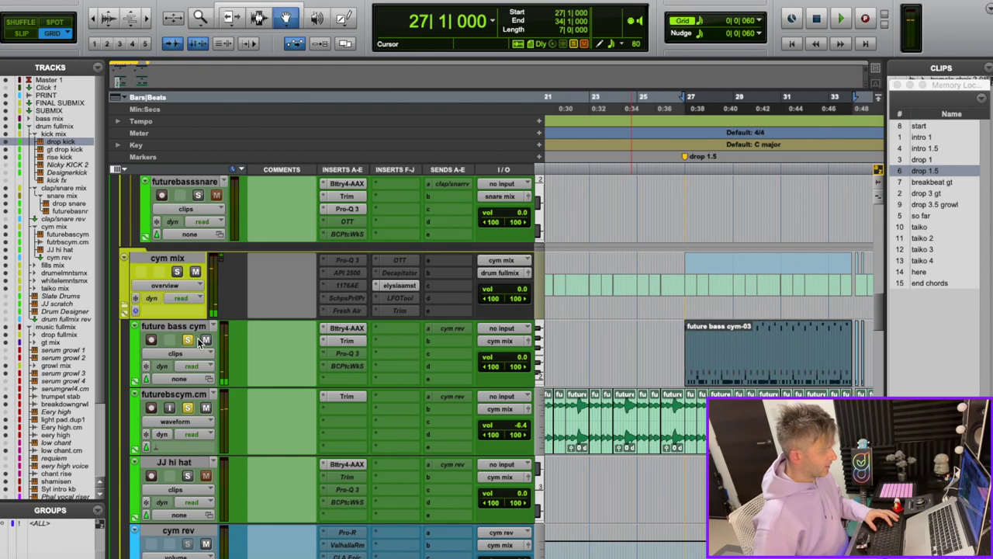
pyautogui.scroll(3, 232, 339)
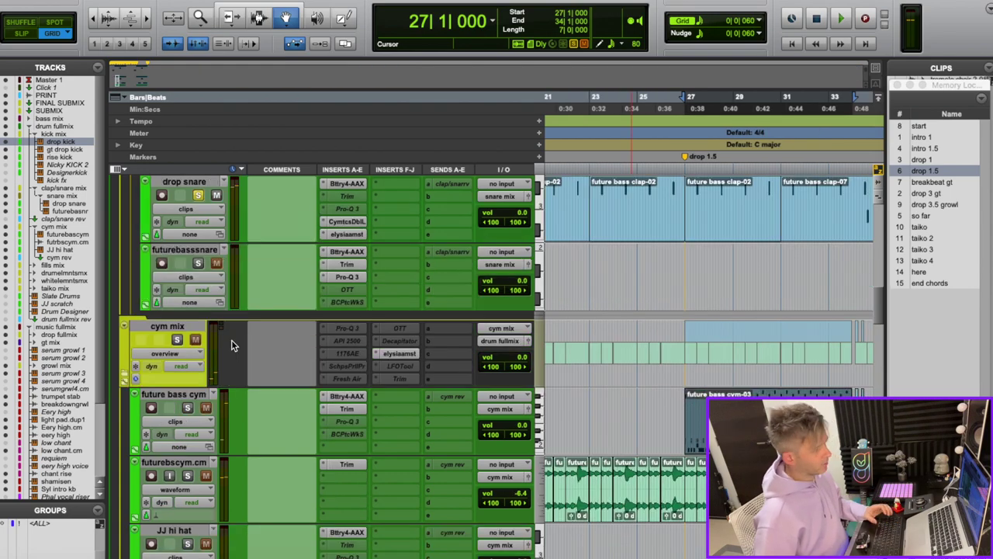
pyautogui.press('KP_Decimal')
pyautogui.press('5')
pyautogui.press('KP_Decimal')
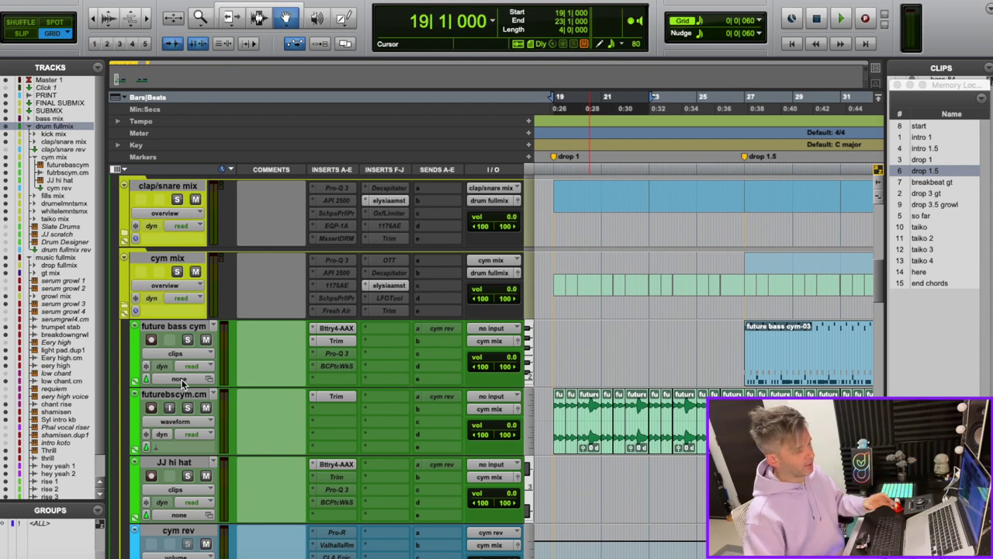
# Select drum fullmix at drop 1 and inspect its elysia alpha master insert
pyautogui.press('KP_Decimal')
pyautogui.press('6')
pyautogui.press('KP_Decimal')
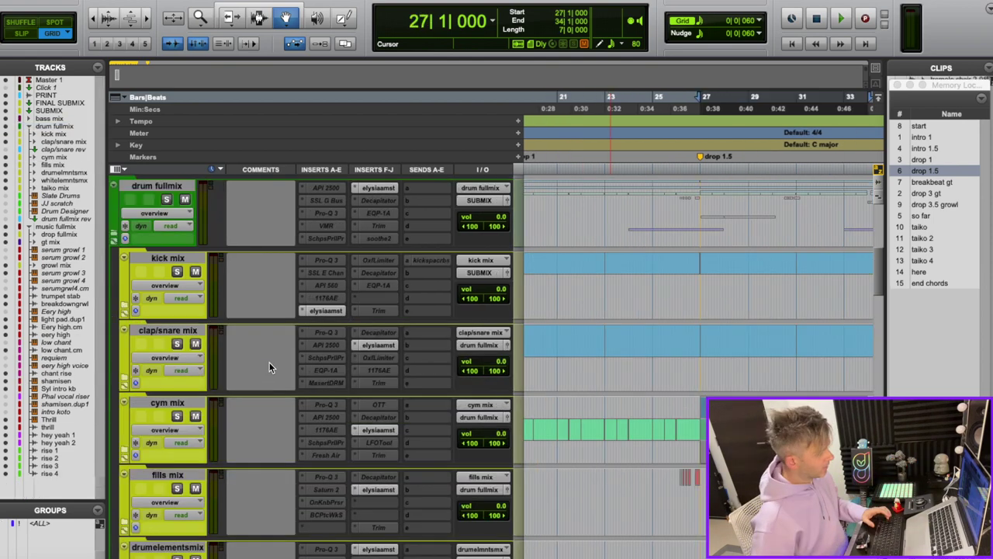
pyautogui.click(165, 186)
pyautogui.press('KP_Decimal')
pyautogui.press('5')
pyautogui.press('KP_Decimal')
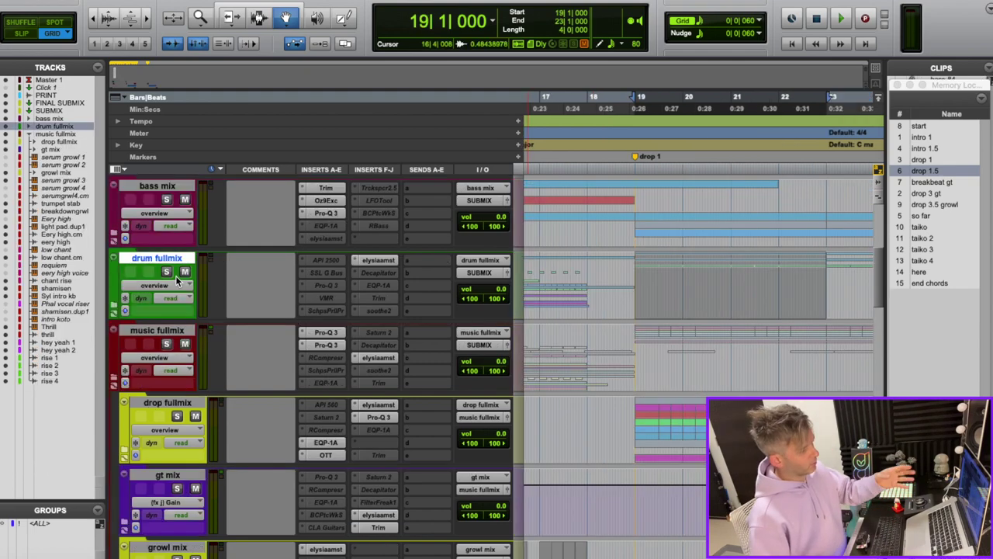
pyautogui.click(377, 259)
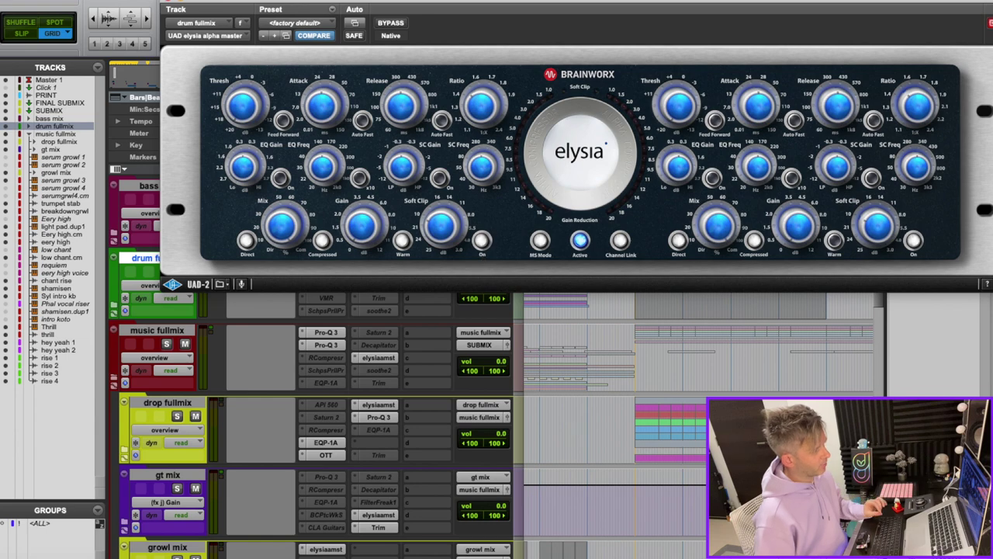
pyautogui.click(170, 2)
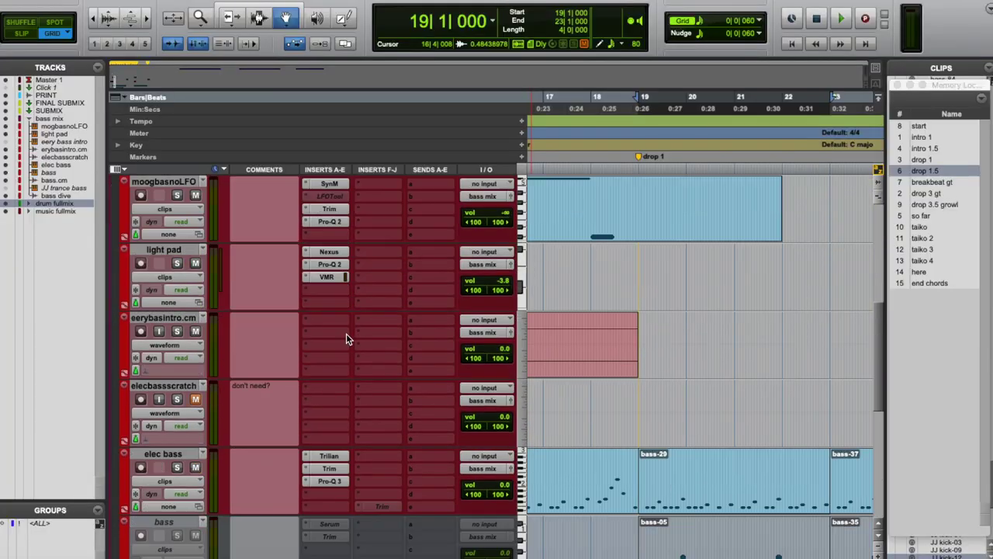
# Go to the intro 1 marker, solo eerybasintro.cm, and move ahead to bar 10
pyautogui.click(933, 138)
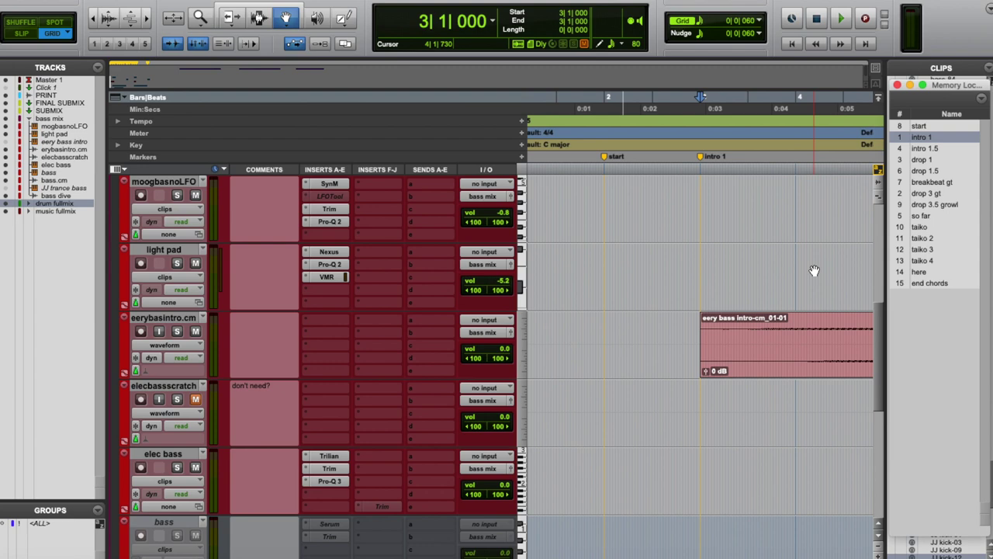
pyautogui.click(177, 332)
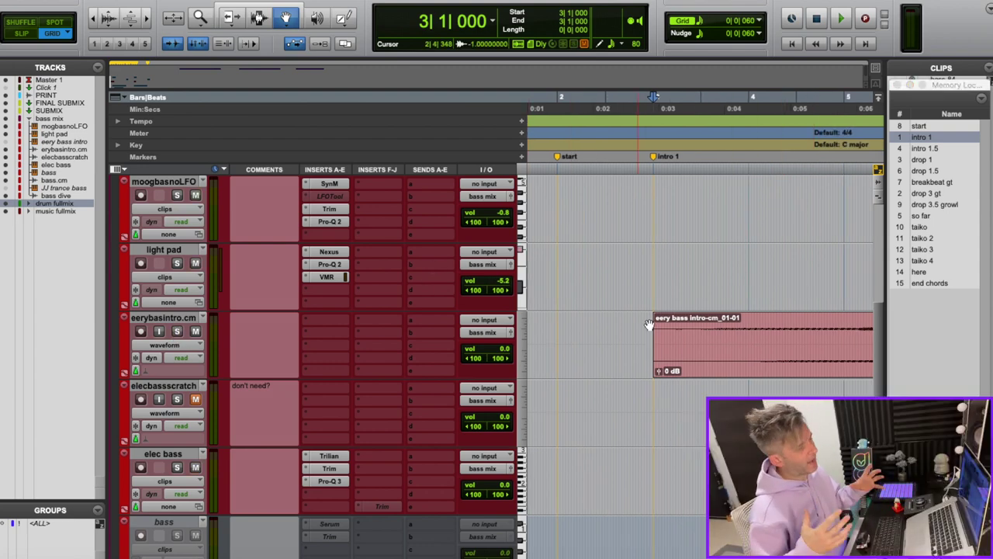
pyautogui.press('Tab')
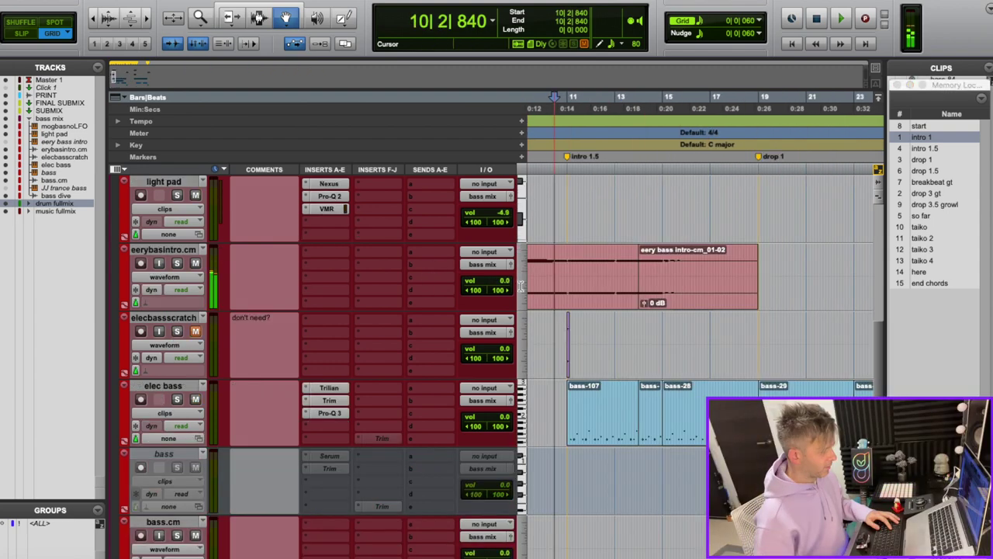
# Open the elec bass Trilian instrument, then switch to its Pro-Q 3 EQ
pyautogui.click(165, 385)
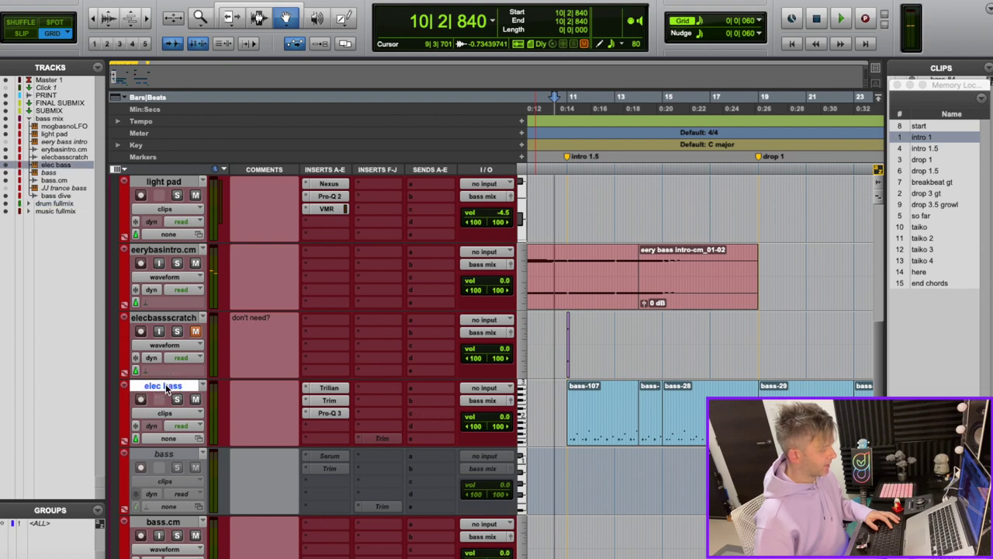
pyautogui.click(328, 388)
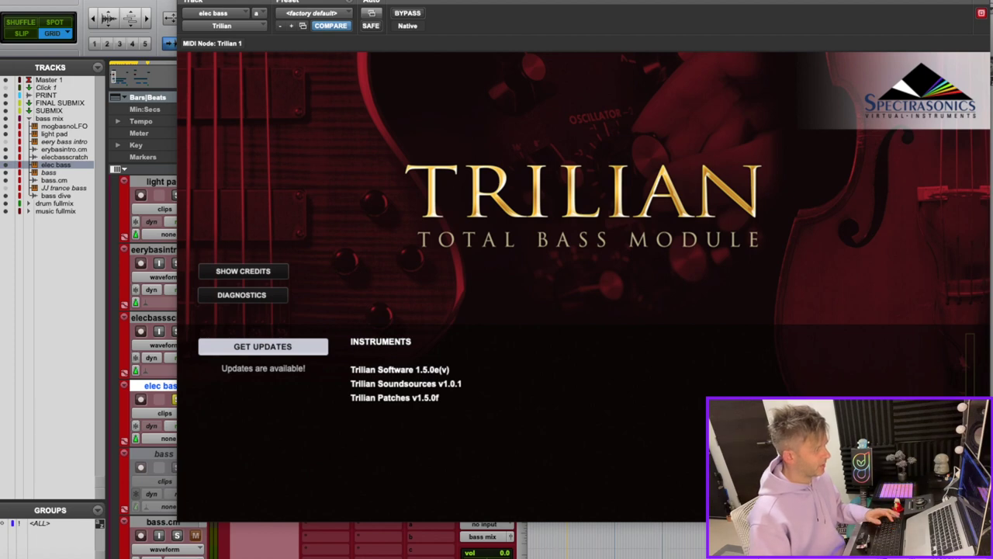
pyautogui.moveTo(178, 4); pyautogui.dragTo(200, 4)
pyautogui.click(329, 413)
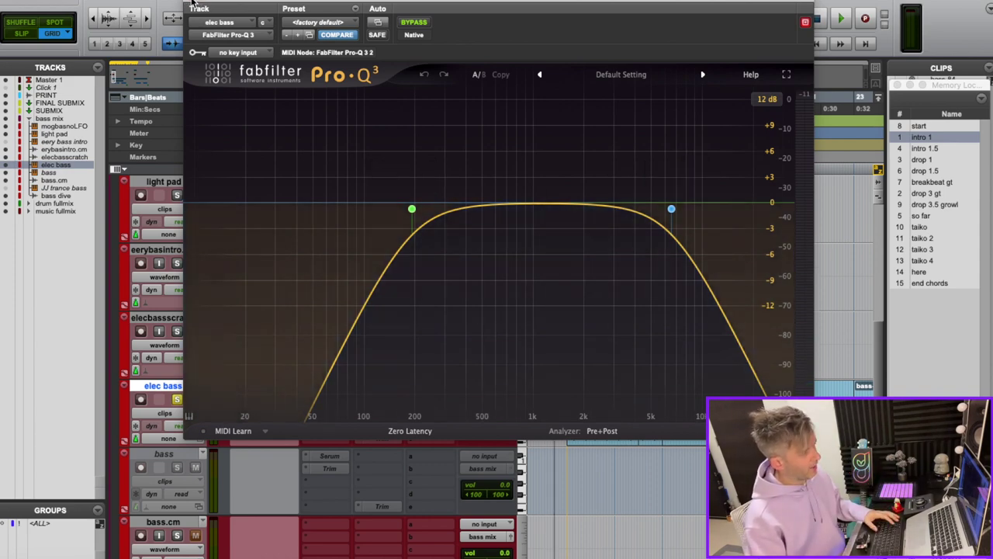
# Play elec bass from bar 18, comparing its Pro-Q 3 bypassed and active, then close it
pyautogui.click(192, 4)
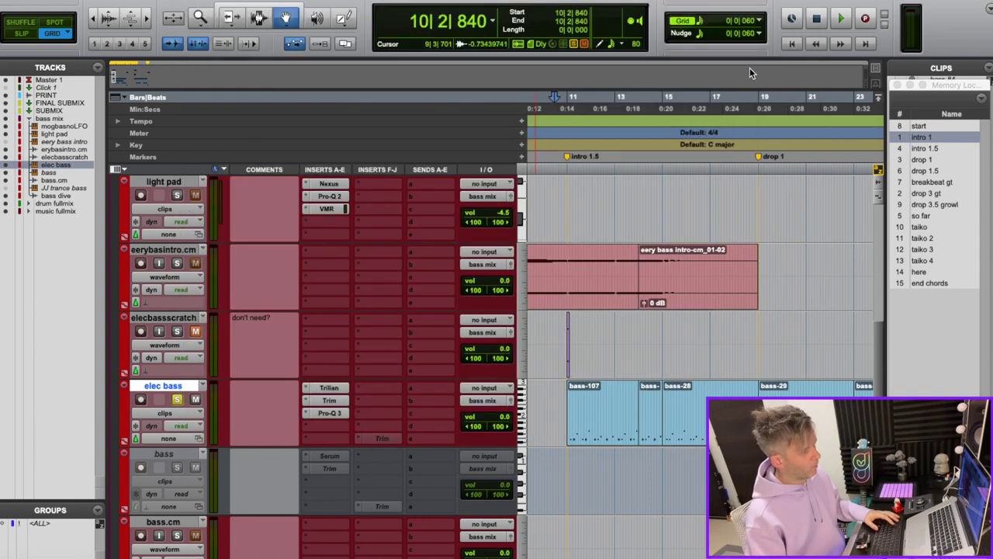
pyautogui.click(739, 166)
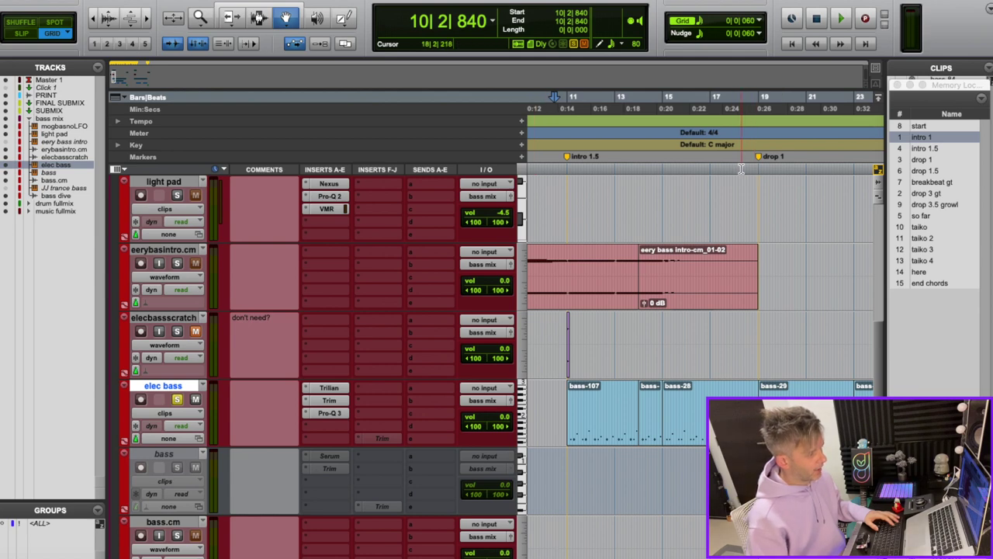
pyautogui.click(328, 412)
pyautogui.press('space')
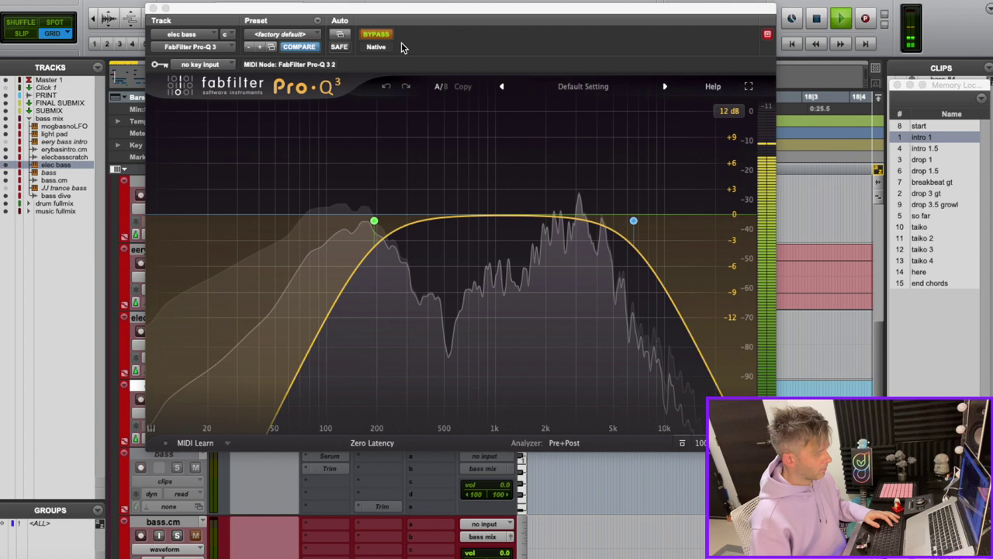
pyautogui.click(377, 35)
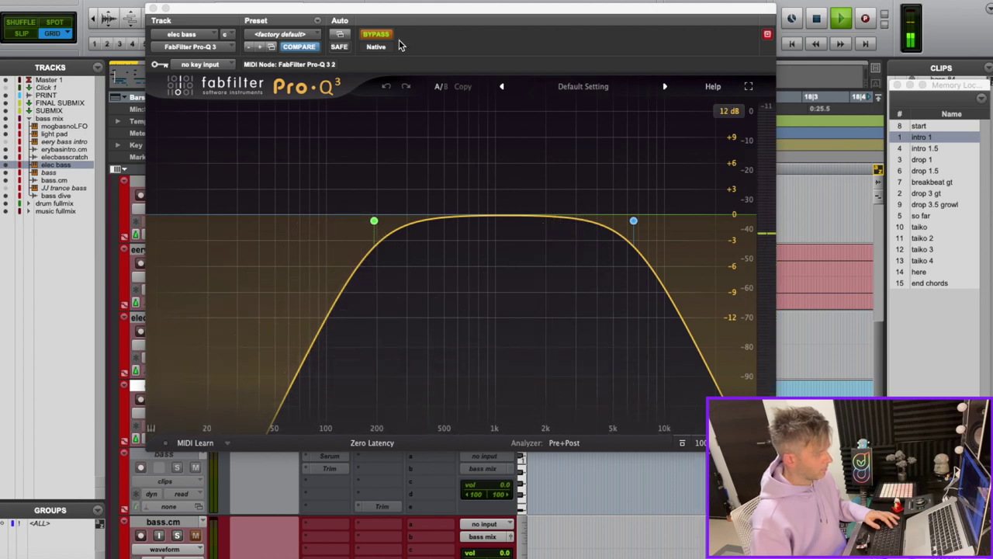
pyautogui.press('space')
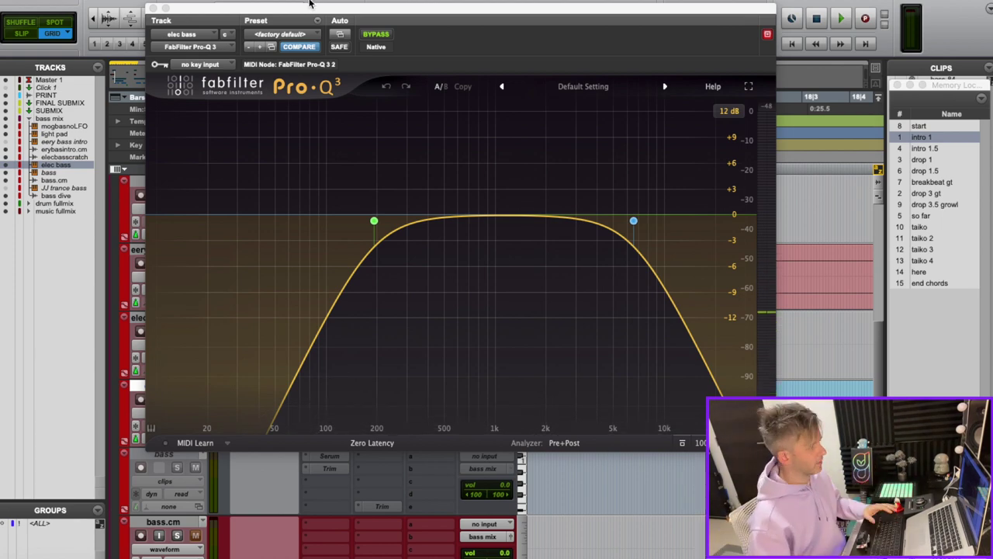
pyautogui.click(152, 9)
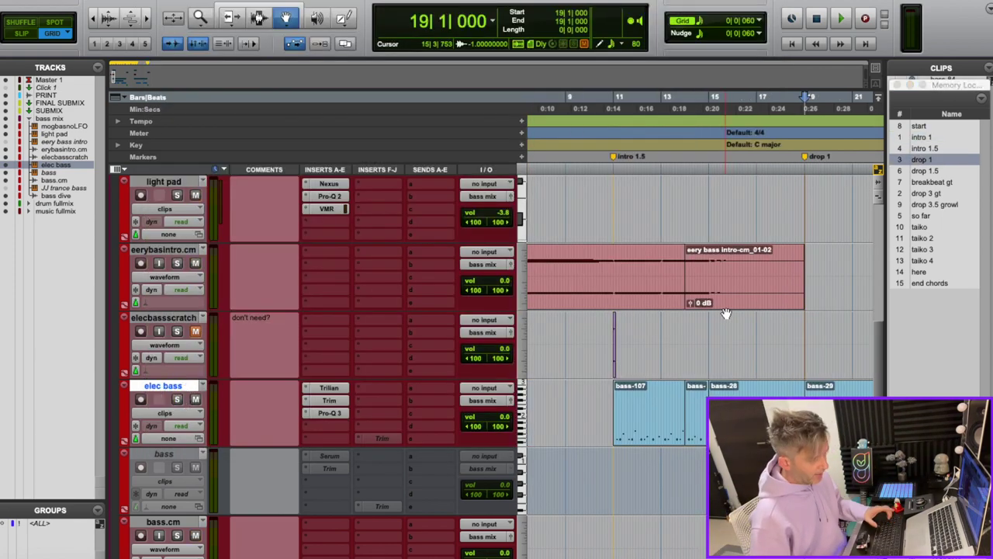
# Solo bass.cm and make the inactive bass track active
pyautogui.scroll(-5, 725, 313)
pyautogui.hscroll(3, 725, 313)
pyautogui.click(177, 400)
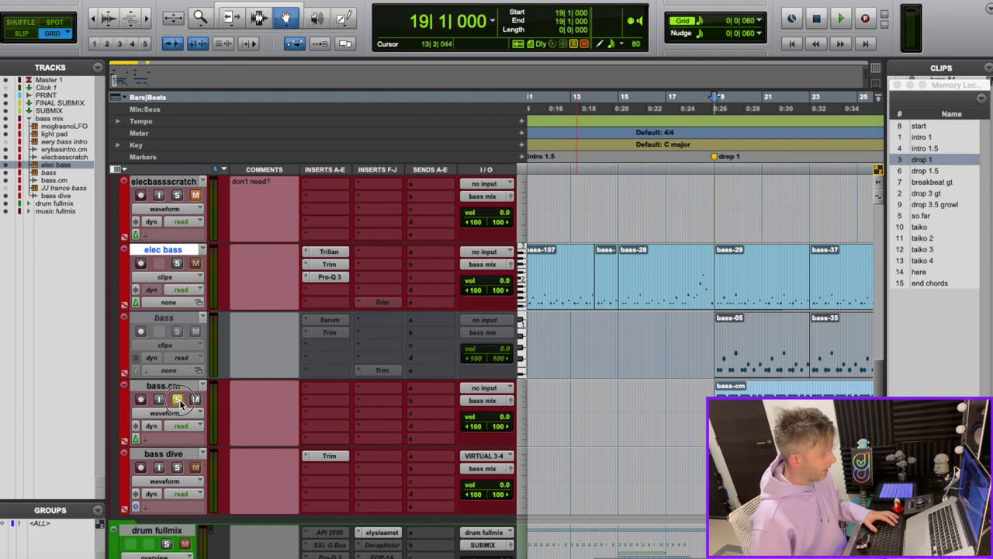
pyautogui.click(168, 317)
pyautogui.rightClick(167, 317)
pyautogui.click(209, 333)
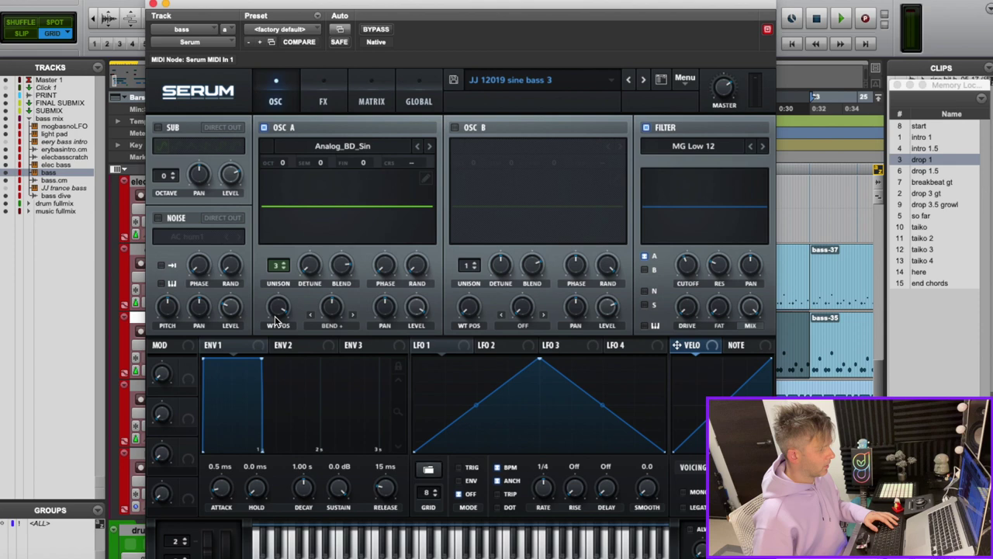
# Audition the Serum bass and its effects rack, then play the drop with basses soloed
pyautogui.press('space')
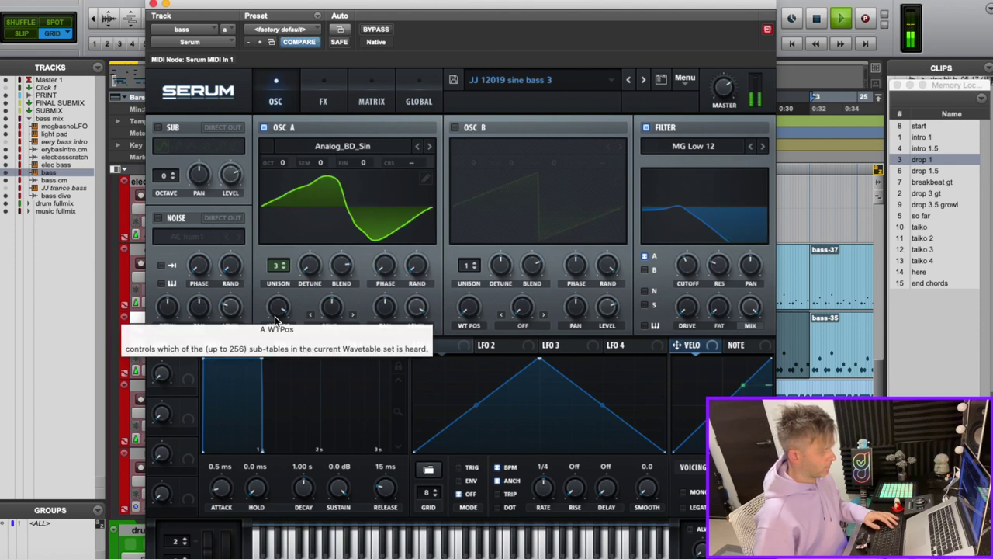
pyautogui.press('space')
pyautogui.click(324, 103)
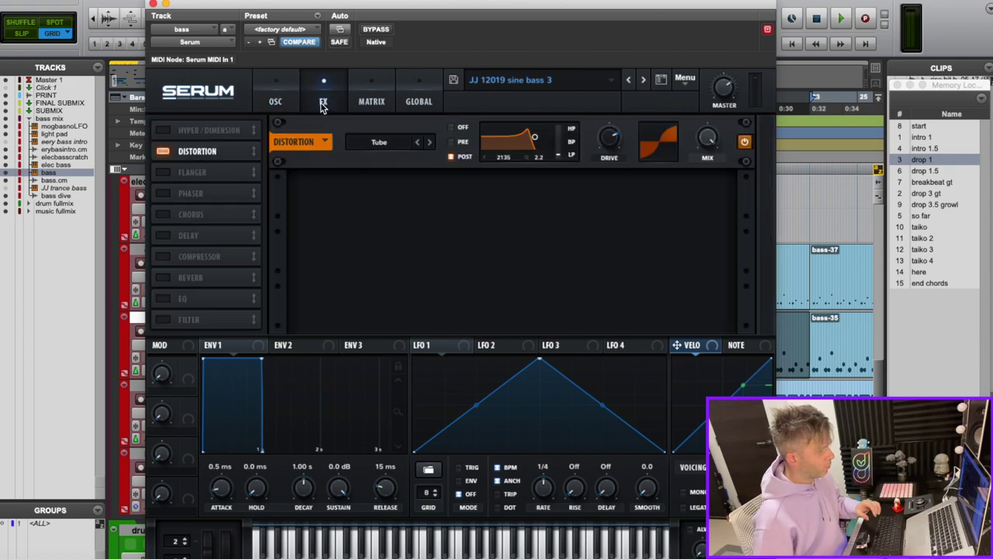
pyautogui.click(153, 4)
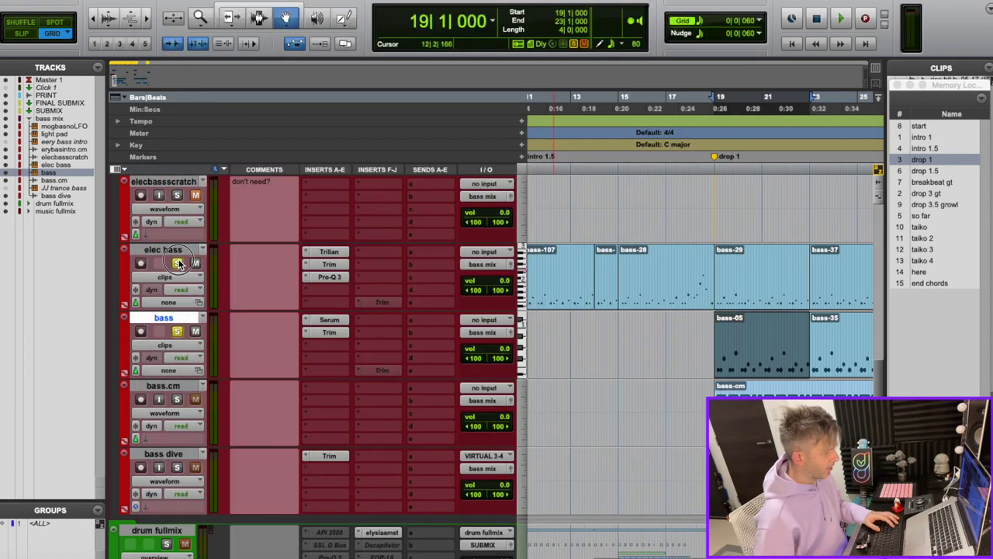
pyautogui.press('space')
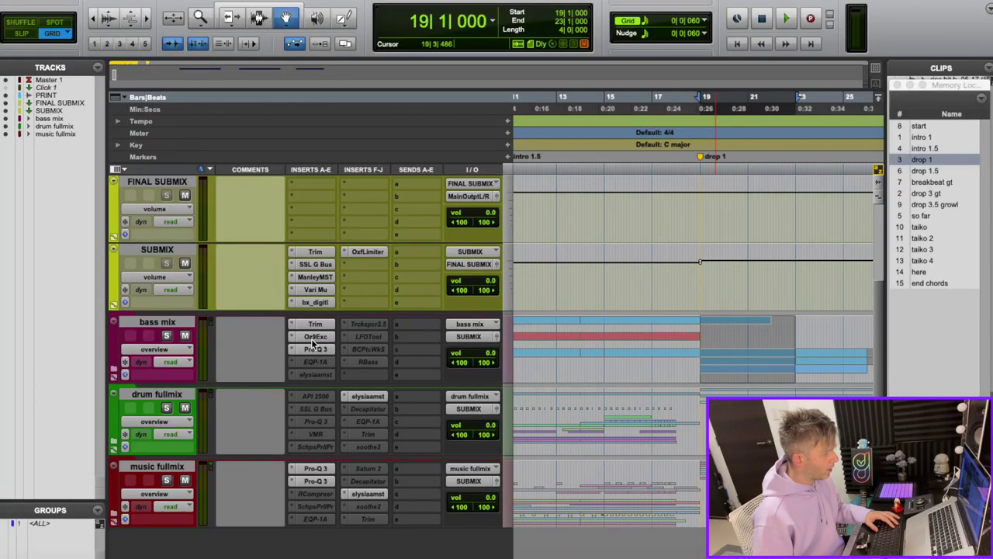
# Open bass mix's Ozone 9 Exciter, move it aside, solo bass mix, and close Pro-Q 3
pyautogui.click(315, 336)
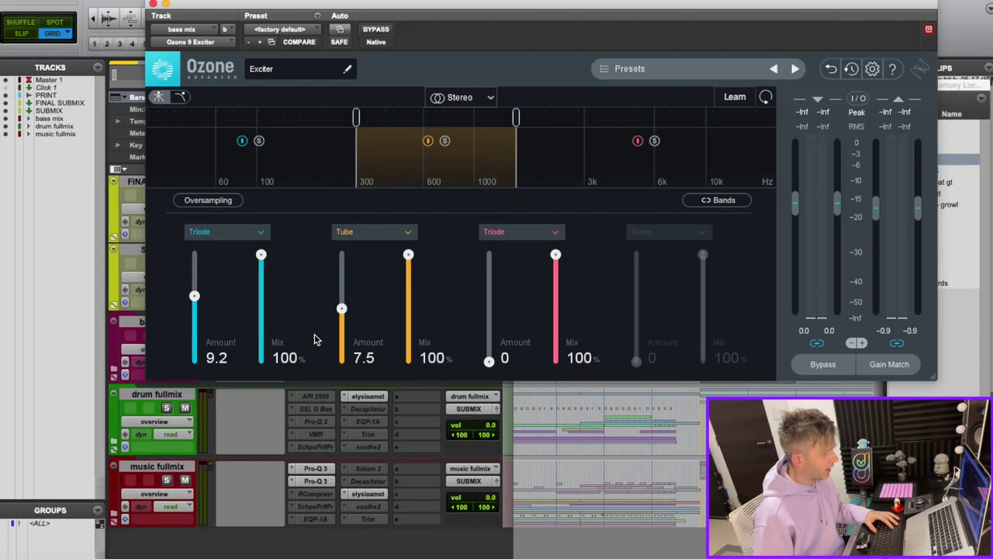
pyautogui.moveTo(315, 3); pyautogui.dragTo(354, 0)
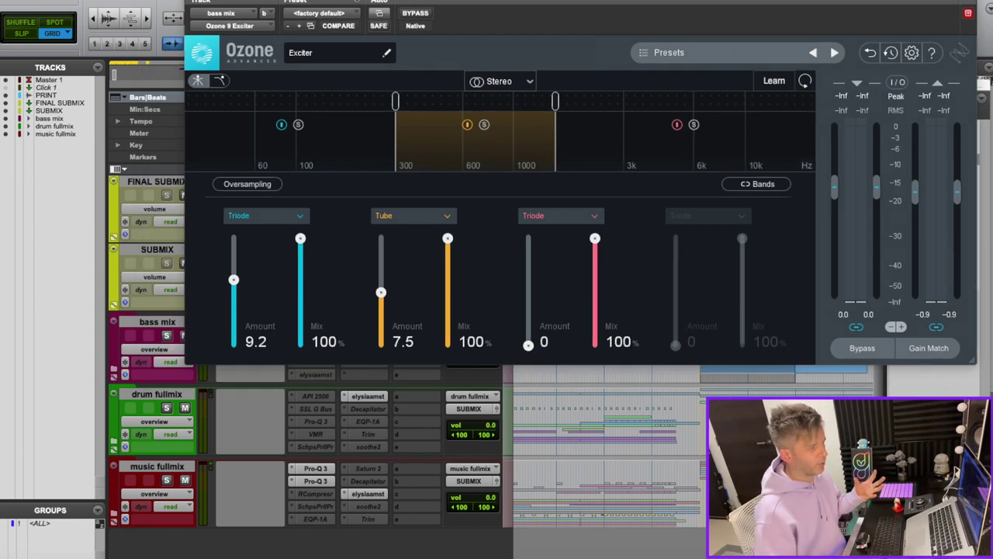
pyautogui.moveTo(228, 1); pyautogui.dragTo(294, 2)
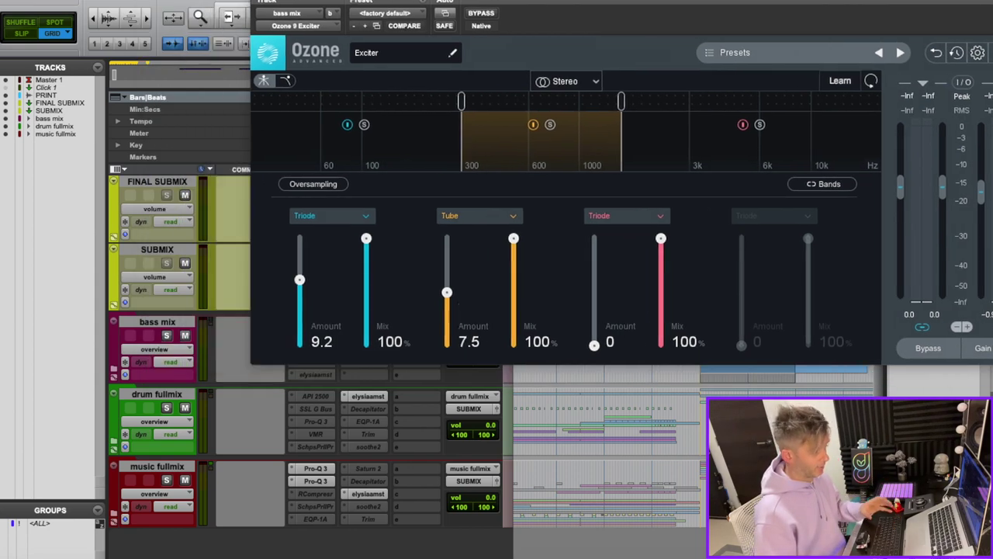
pyautogui.click(165, 336)
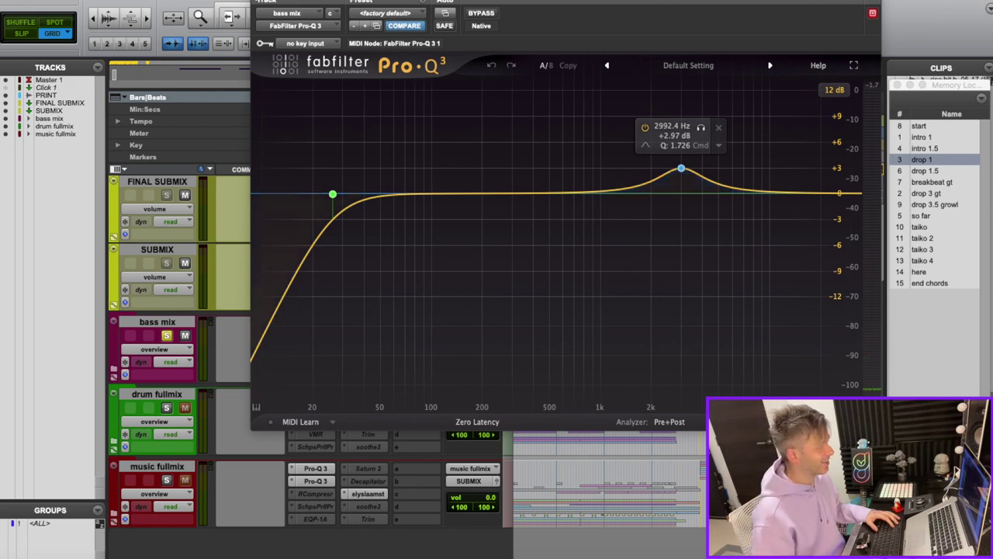
pyautogui.press('super+w')
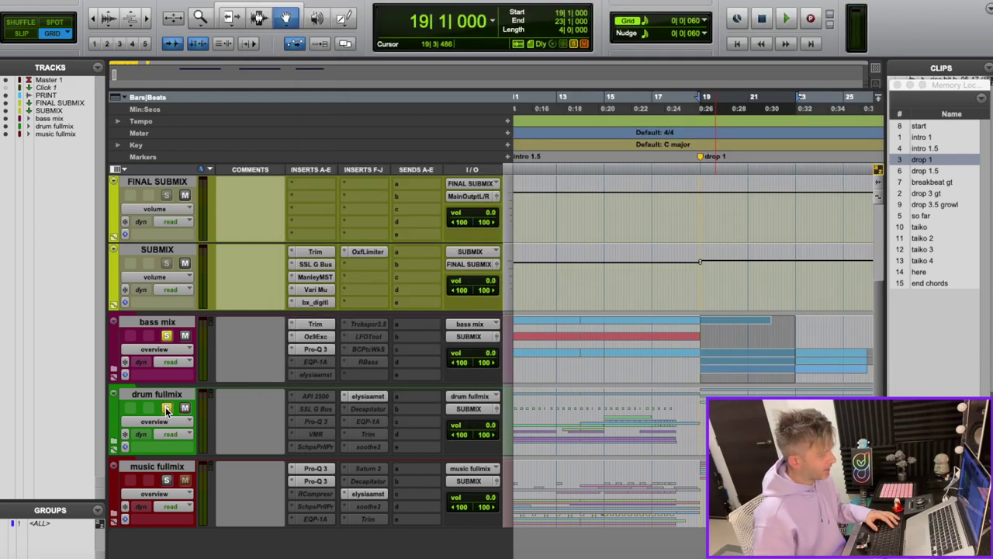
# Recall the drop 1 memory location and play from the start of the drop
pyautogui.click(941, 159)
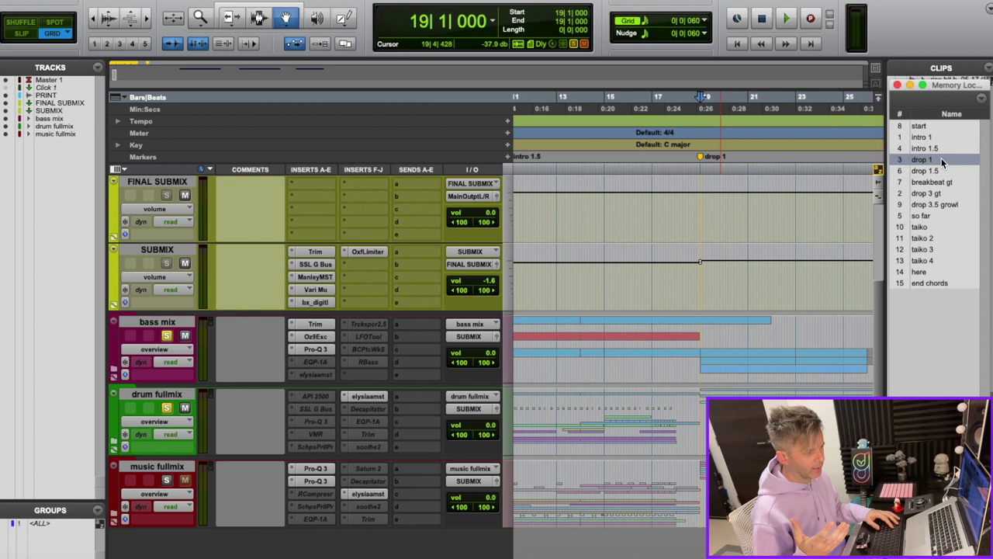
pyautogui.press('space')
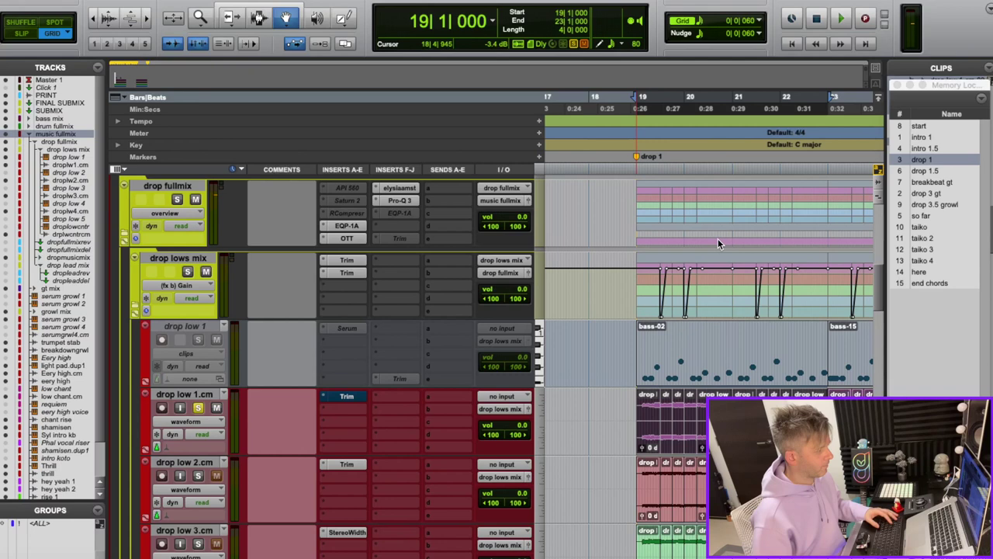
# Audition the drop, then make the inactive drop low 1 track active
pyautogui.press('space')
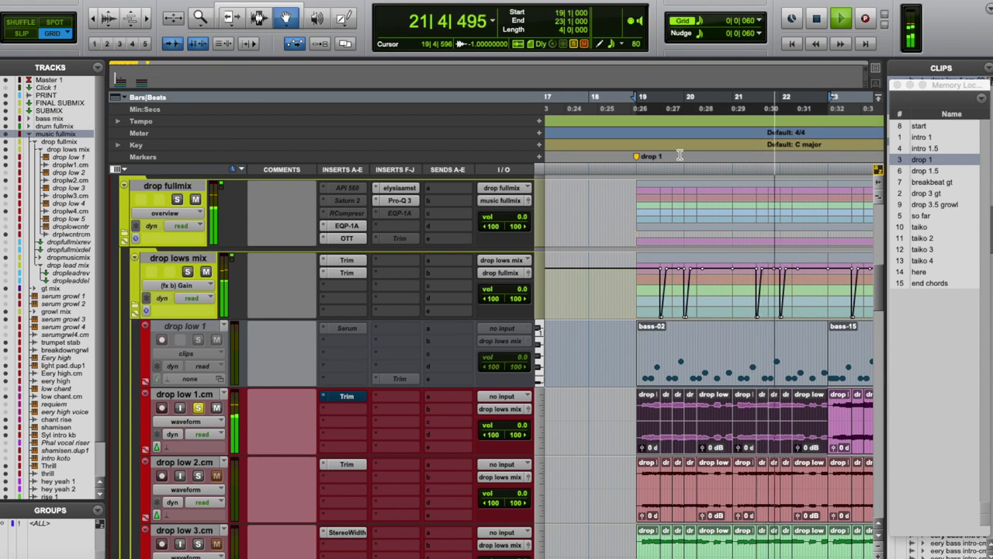
pyautogui.press('space')
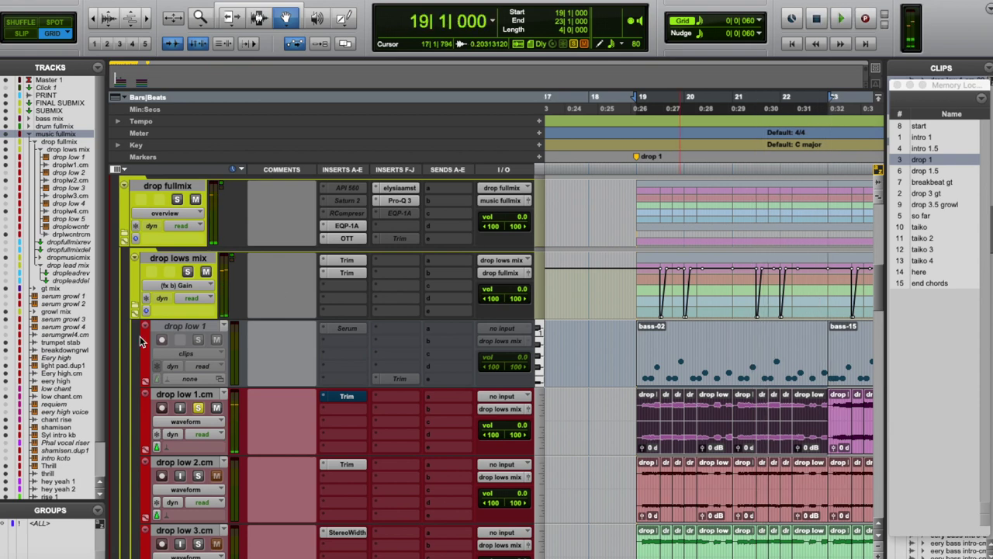
pyautogui.click(177, 327)
pyautogui.rightClick(183, 329)
pyautogui.click(220, 343)
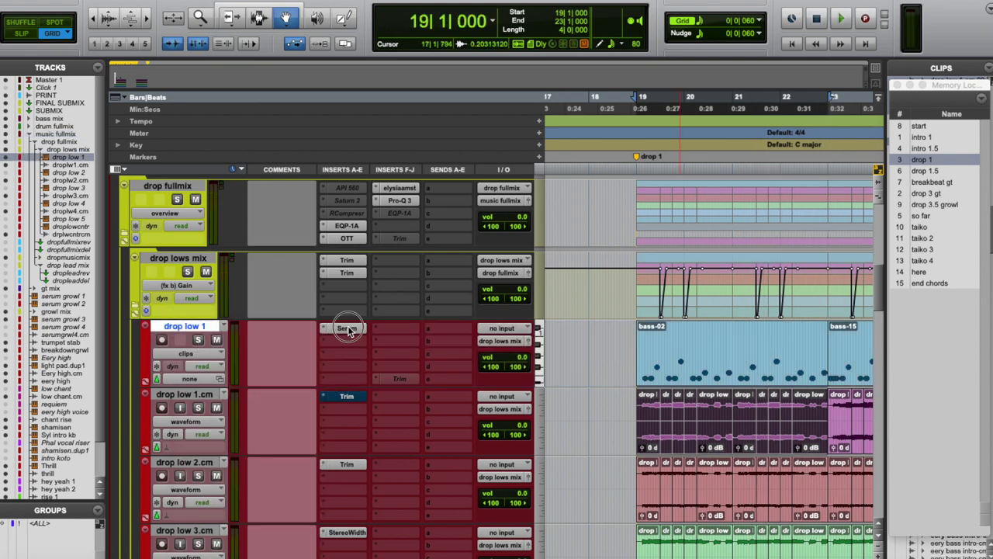
# Inspect the FX rack of drop low 1's Serum instrument, then close Serum
pyautogui.click(346, 328)
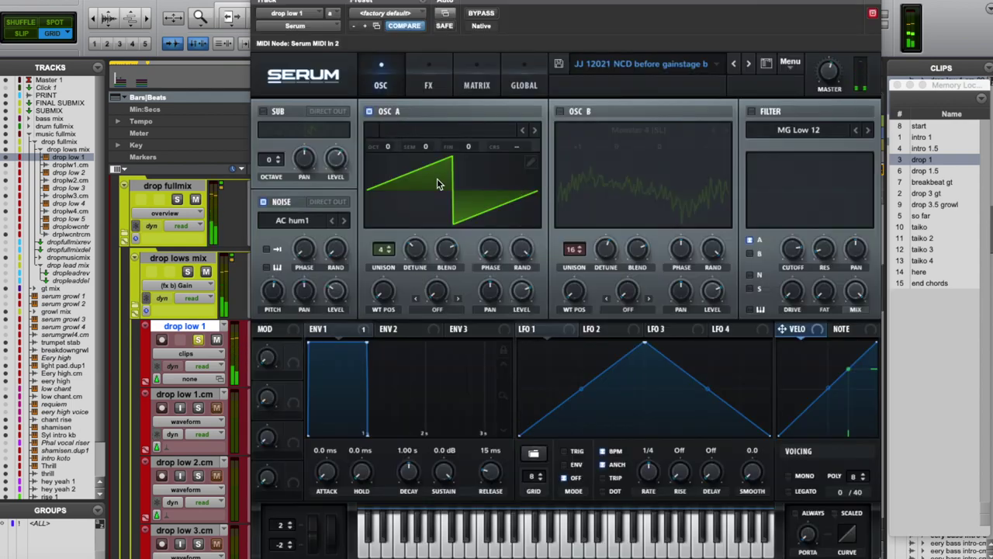
pyautogui.click(425, 75)
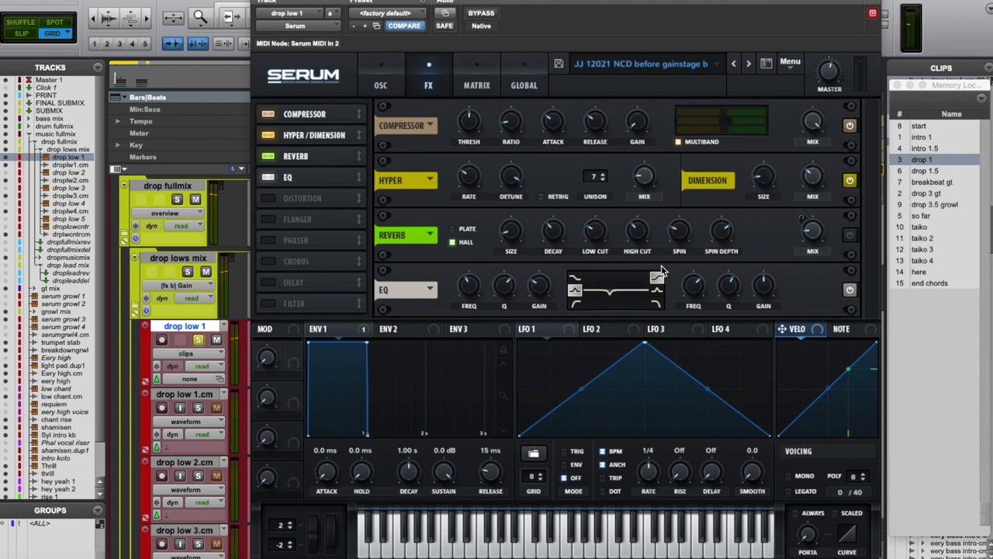
pyautogui.click(260, 3)
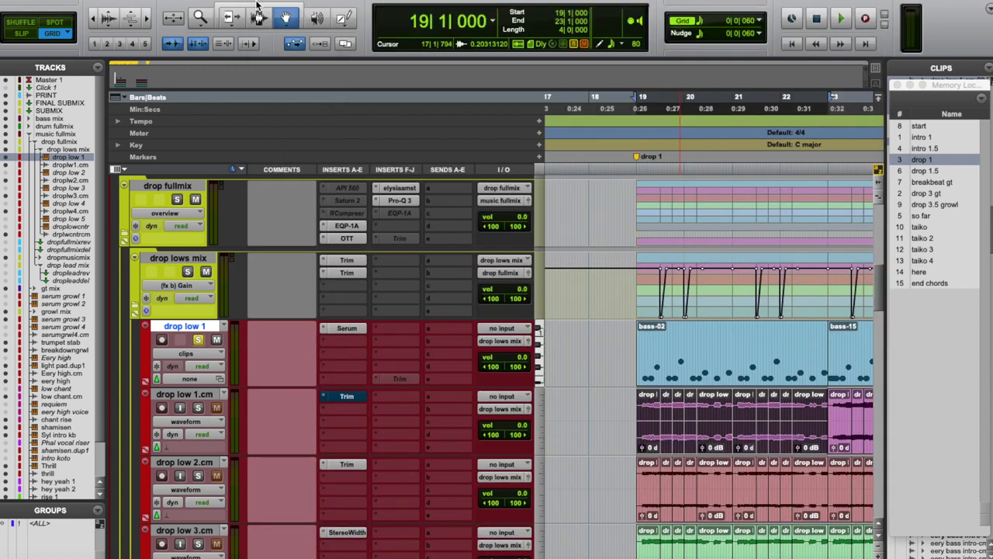
pyautogui.scroll(-3, 235, 328)
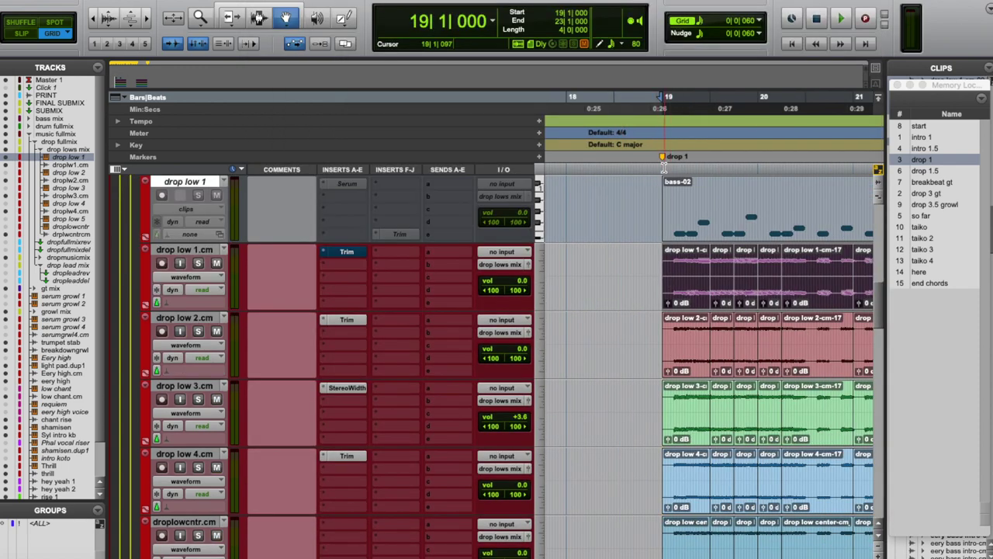
# Solo drop low 1.cm and play its bars 19 to 21
pyautogui.click(663, 167)
pyautogui.click(199, 261)
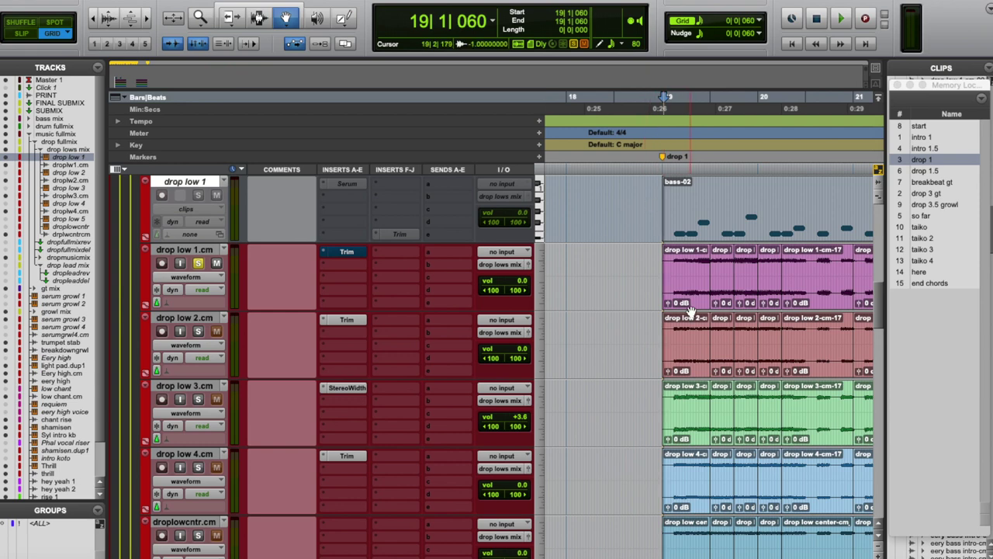
pyautogui.moveTo(682, 299); pyautogui.dragTo(812, 283)
pyautogui.press('space')
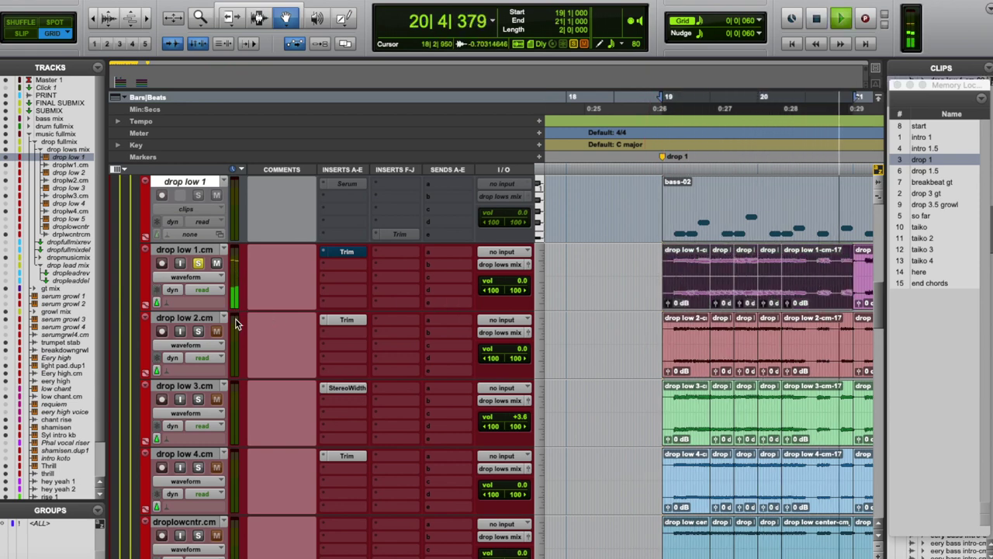
pyautogui.press('space')
# Solo and audition the drop low 2.cm and drop low 3.cm layers in turn
pyautogui.click(197, 330)
pyautogui.press('space')
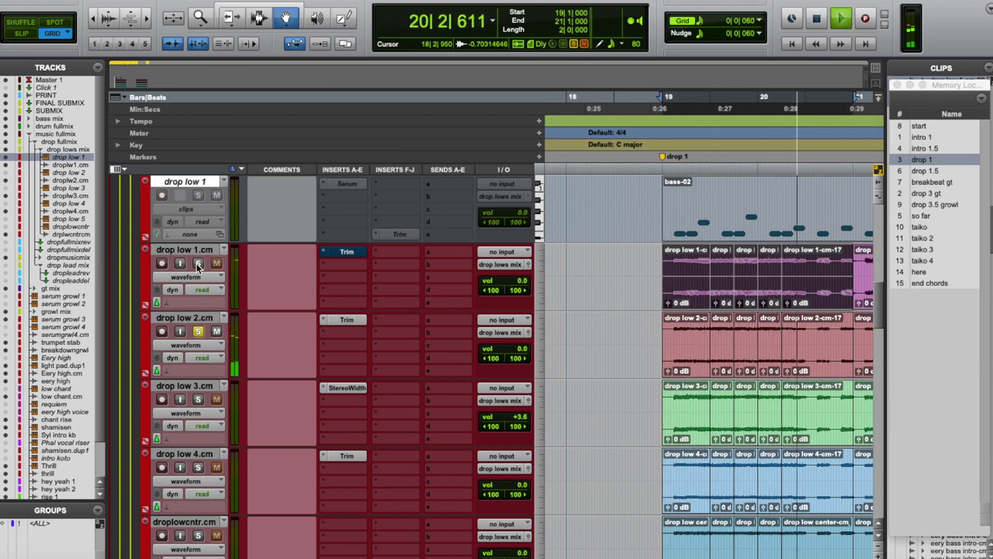
pyautogui.press('space')
pyautogui.click(199, 398)
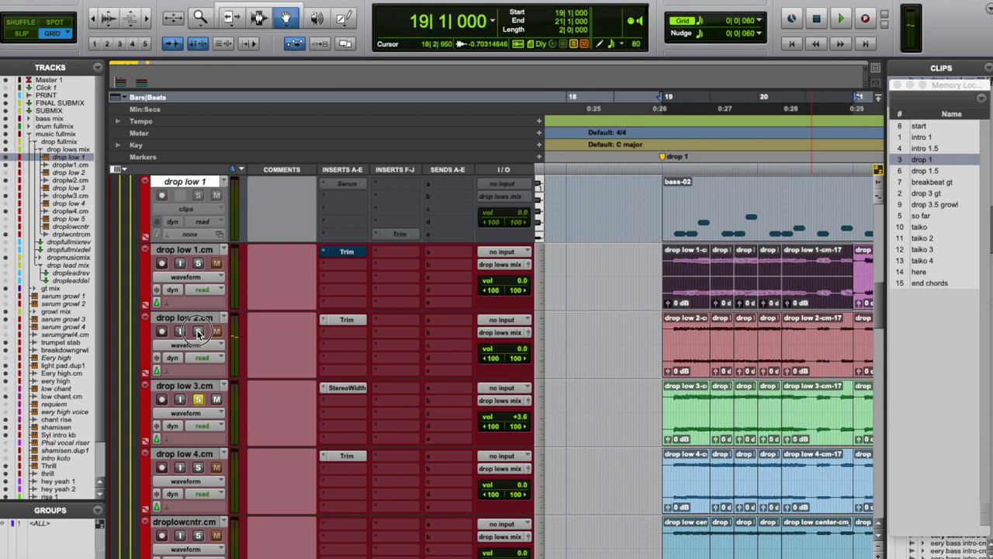
pyautogui.click(198, 331)
pyautogui.press('space')
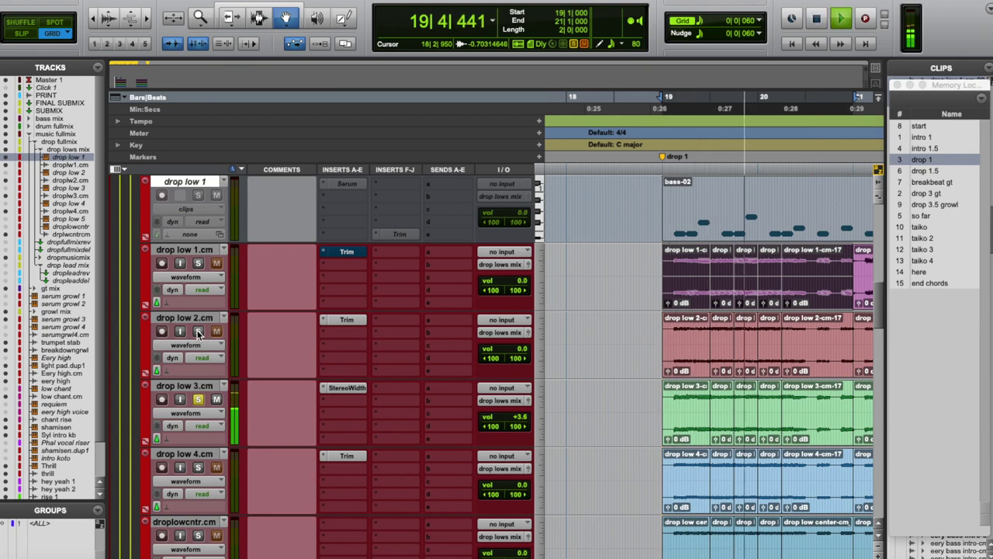
pyautogui.press('space')
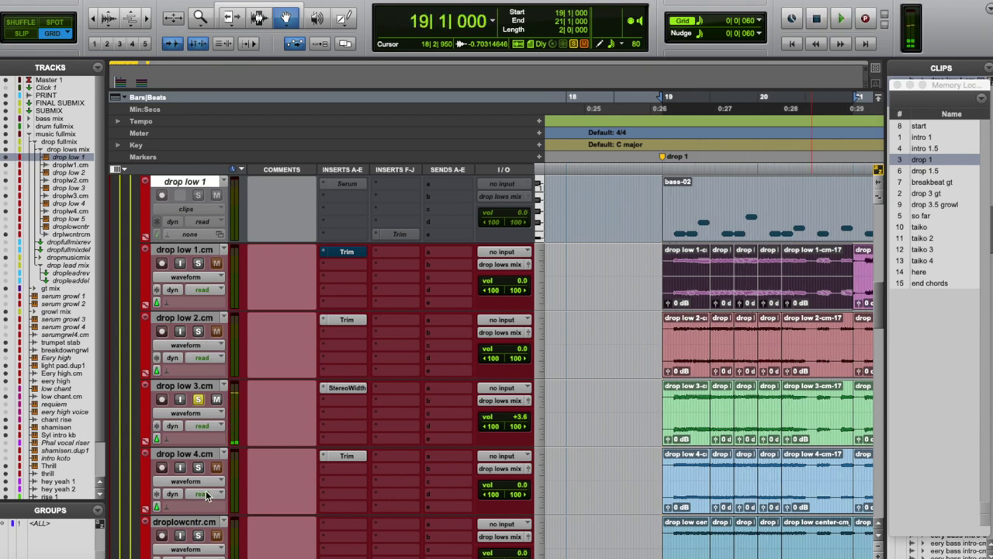
# Play the drop layers again from bar 19 with the drop lows mix in view
pyautogui.press('space')
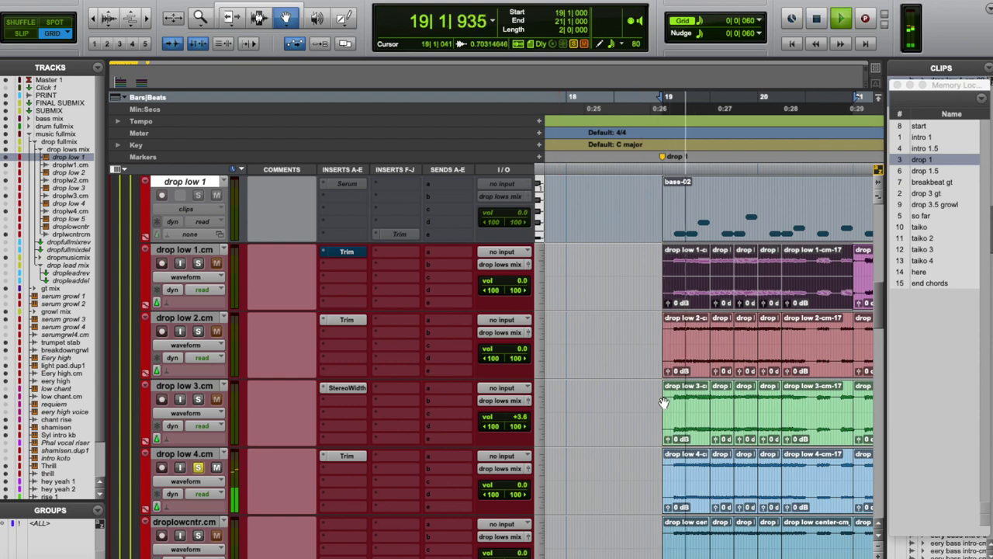
pyautogui.scroll(-3, 664, 402)
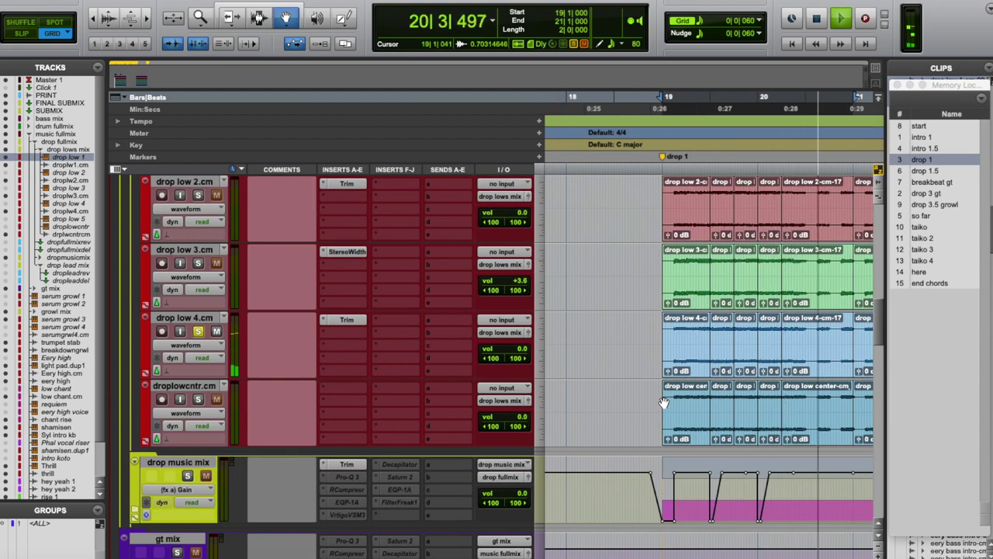
pyautogui.press('space')
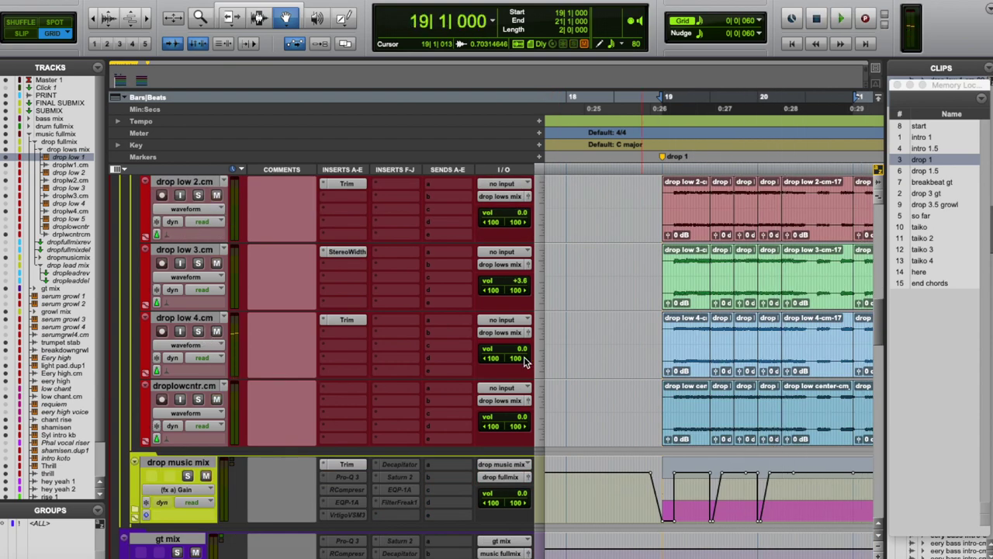
pyautogui.scroll(4, 339, 295)
pyautogui.press('space')
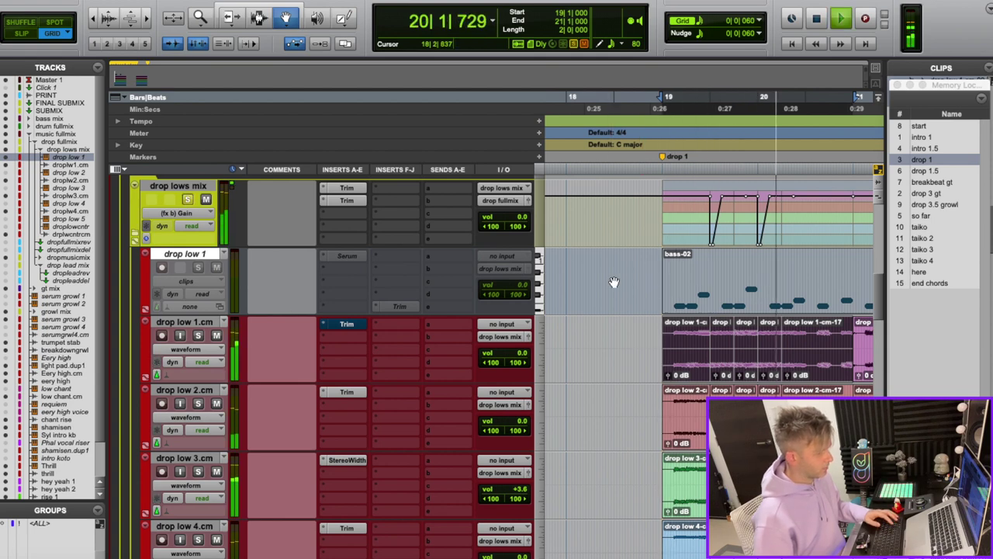
# Stop playback, zoom in on the drop start at bar 19, then return to the bass mix tracks
pyautogui.press('space')
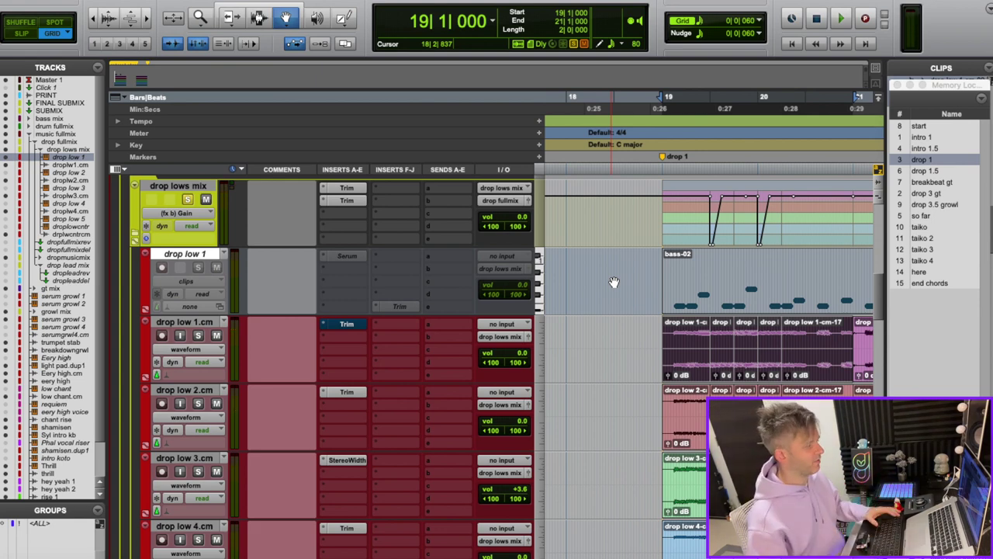
pyautogui.hscroll(5, 644, 272)
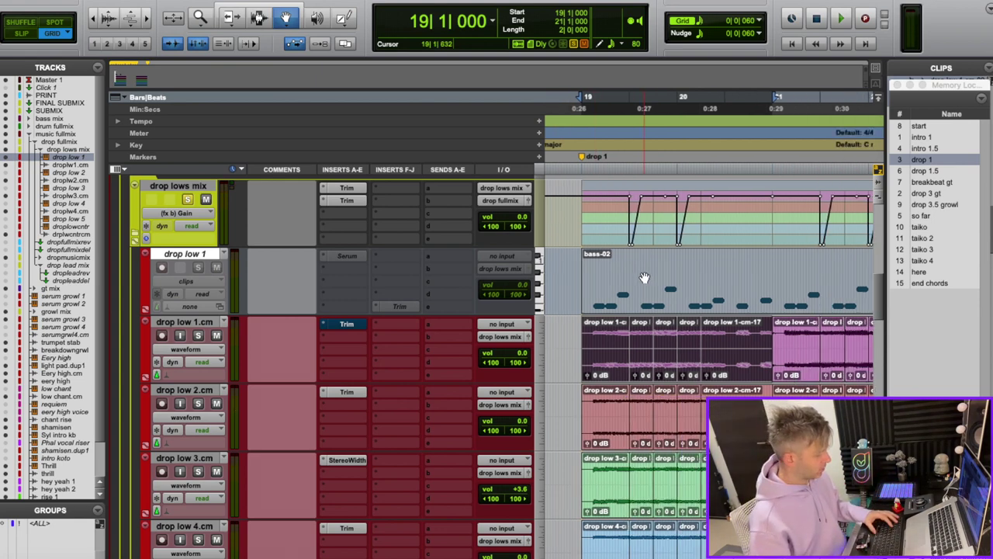
pyautogui.click(614, 172)
pyautogui.hotkey('ctrl', ']')
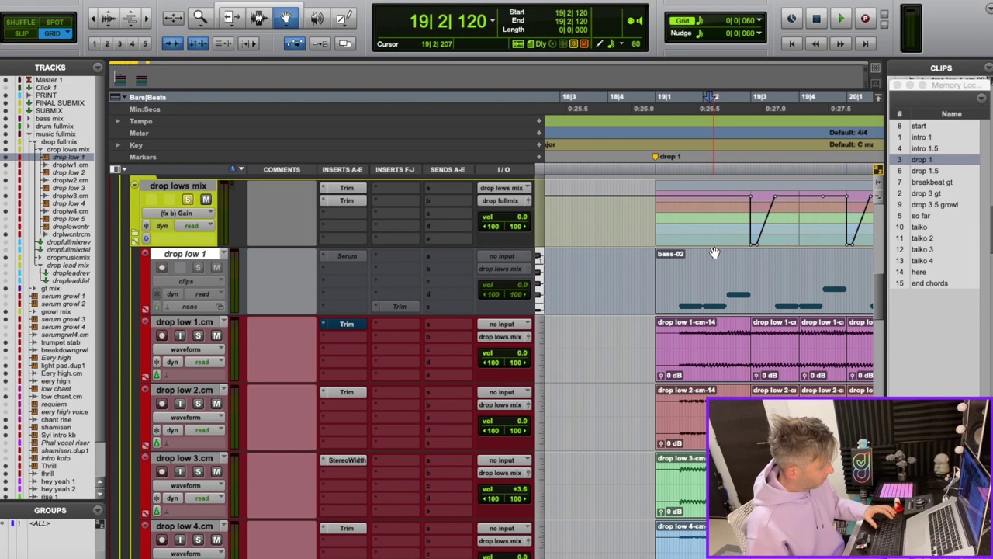
pyautogui.hscroll(5, 682, 217)
pyautogui.scroll(-3, 615, 205)
pyautogui.scroll(10, 672, 335)
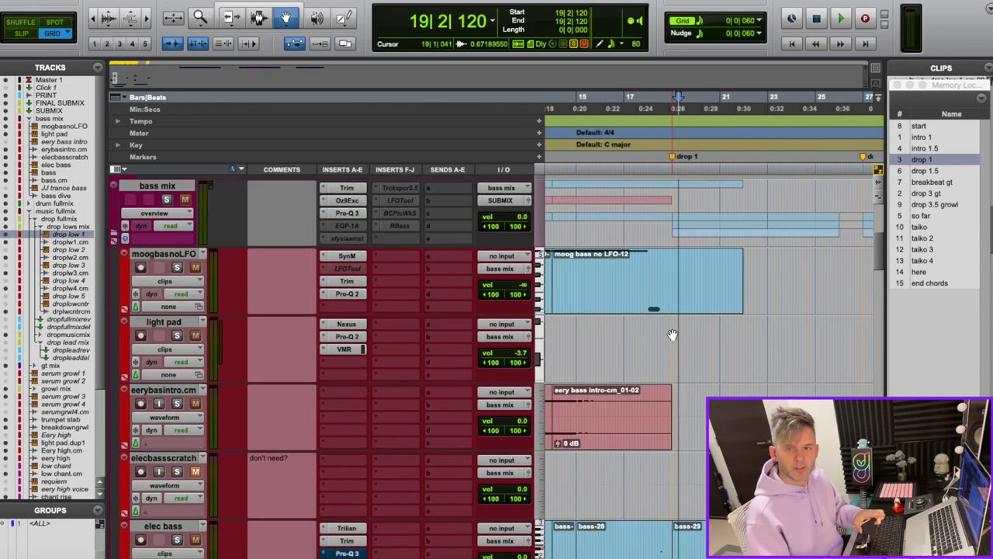
# Solo the bass mix and play it from the drop 1 memory location
pyautogui.click(166, 200)
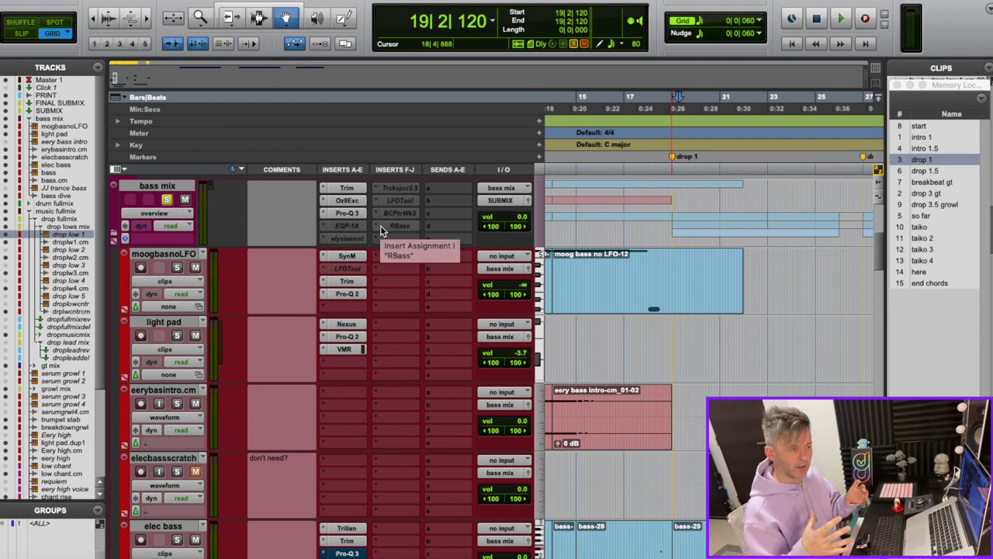
pyautogui.press('space')
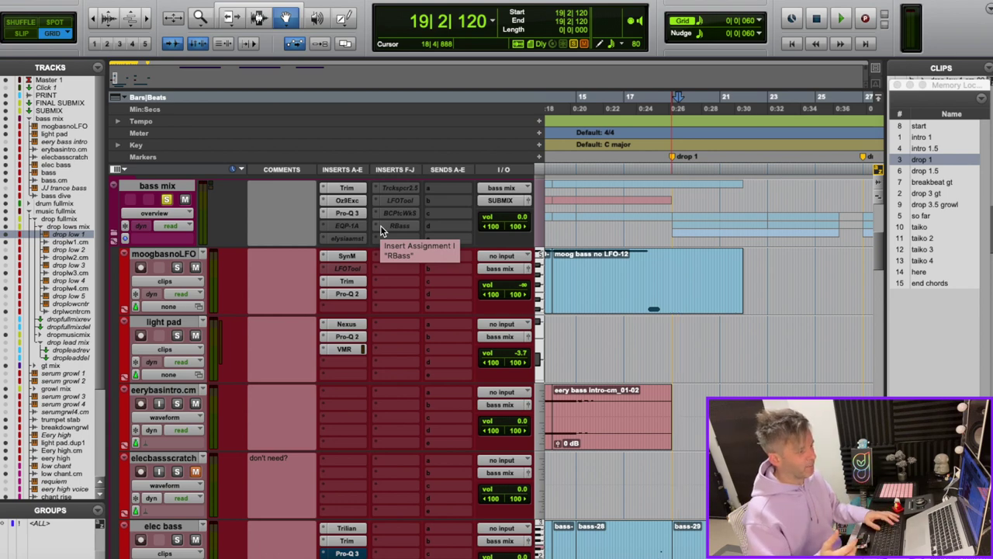
pyautogui.click(948, 161)
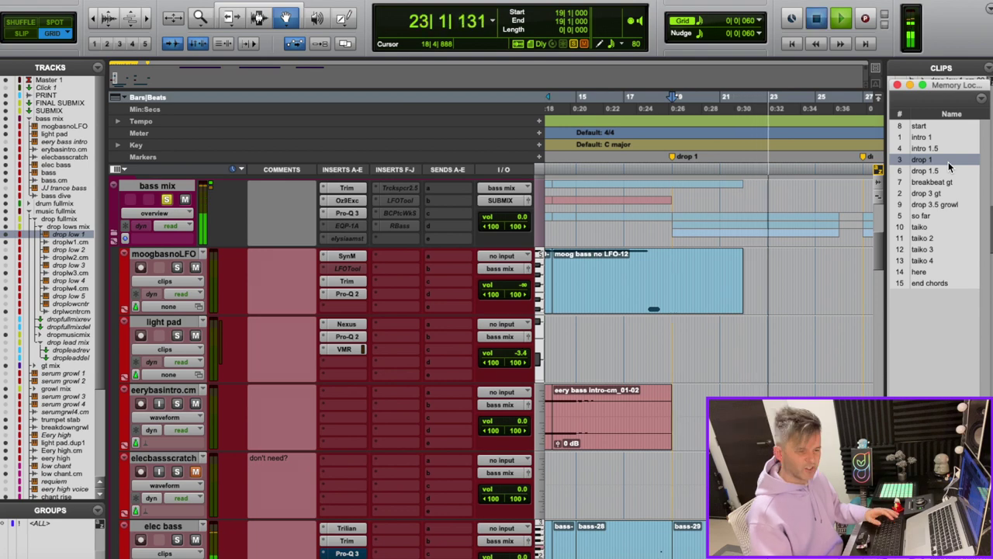
pyautogui.press('space')
pyautogui.press('space')
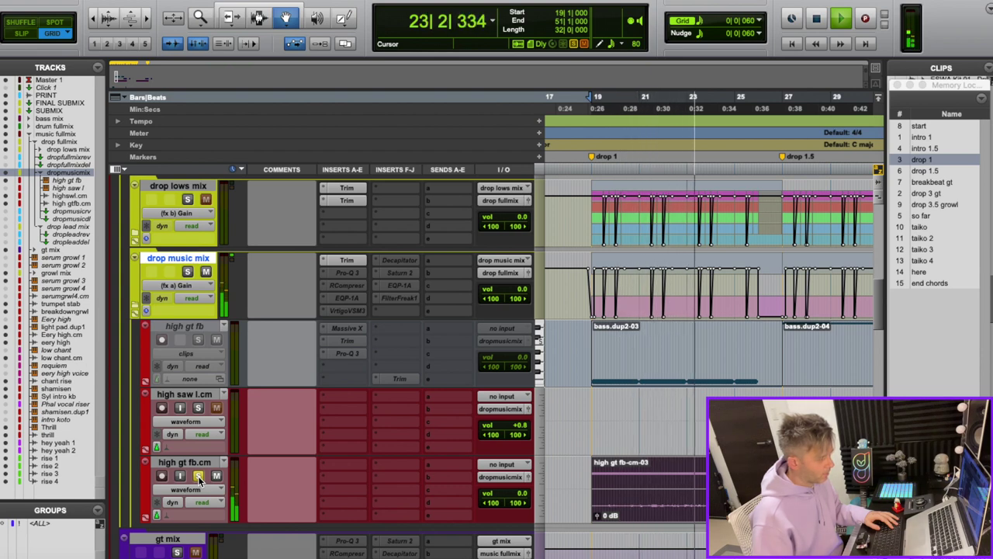
# Play the drop fullmix from bar 19, then stop
pyautogui.press('space')
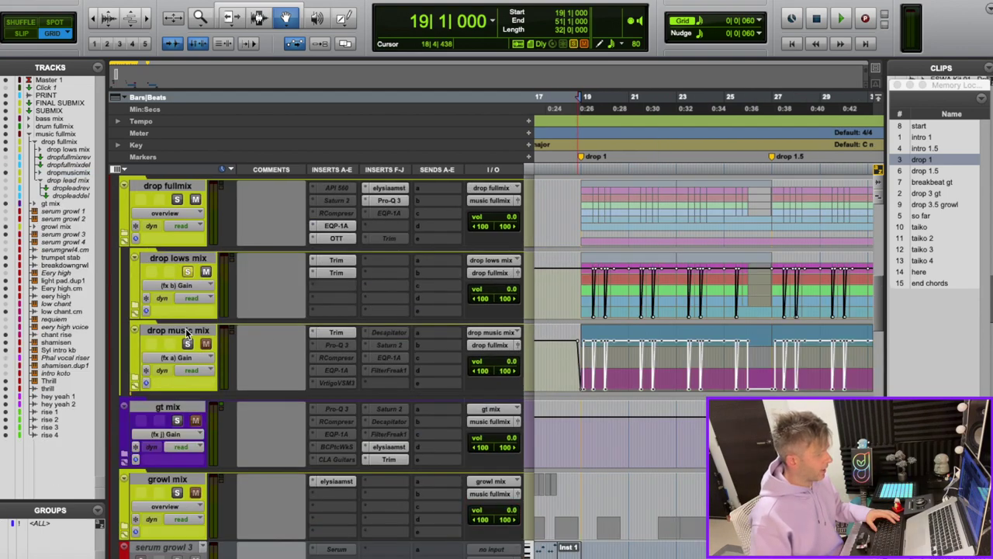
pyautogui.press('space')
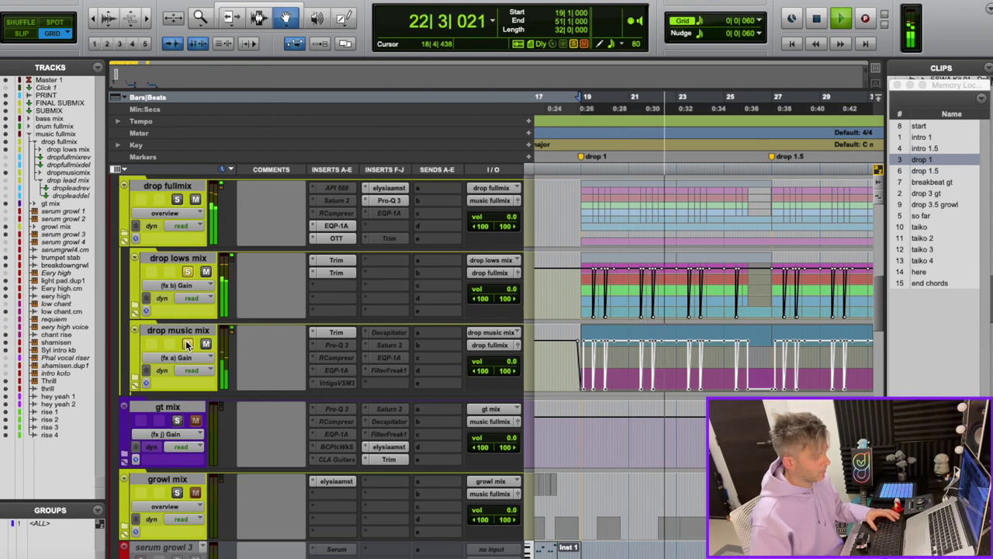
pyautogui.press('space')
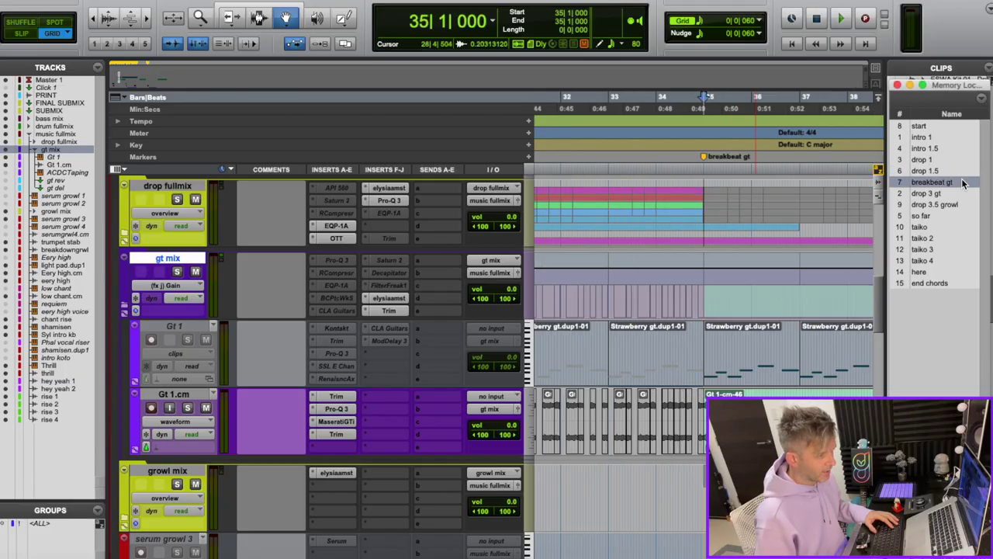
# Solo Gt 1.cm, play the breakbeat guitar section, and open Gt 1's Kontakt instrument
pyautogui.click(187, 409)
pyautogui.press('space')
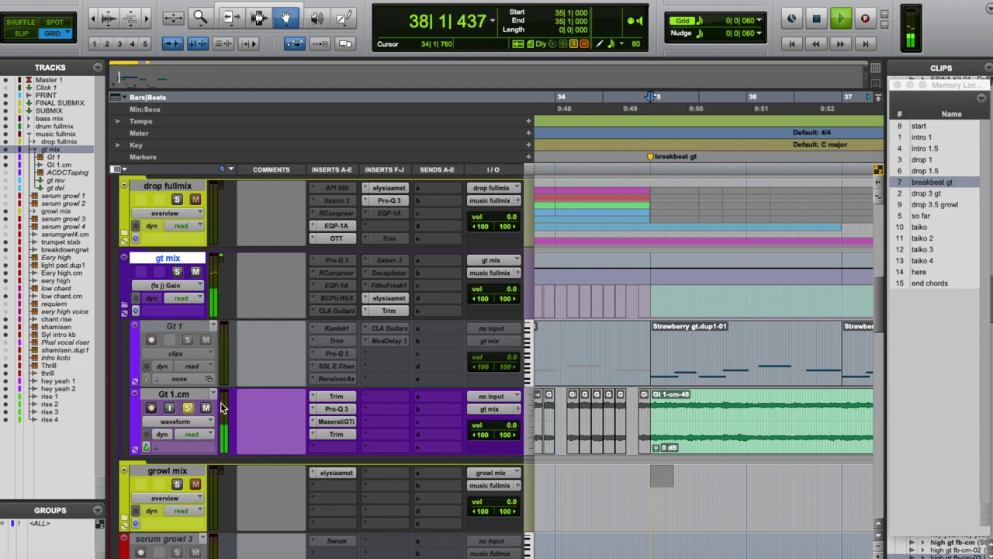
pyautogui.press('ctrl+alt+super+w')
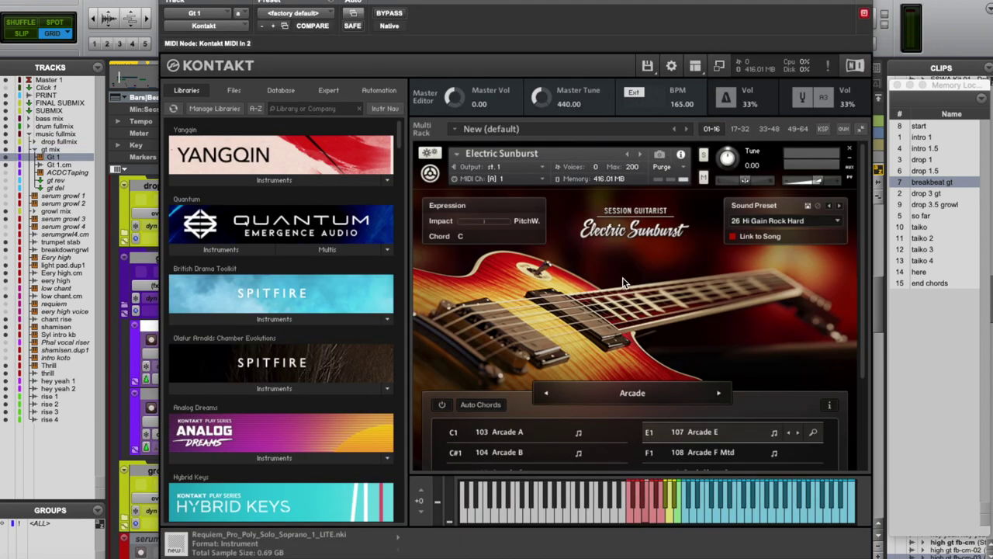
pyautogui.moveTo(659, 43); pyautogui.dragTo(601, 43)
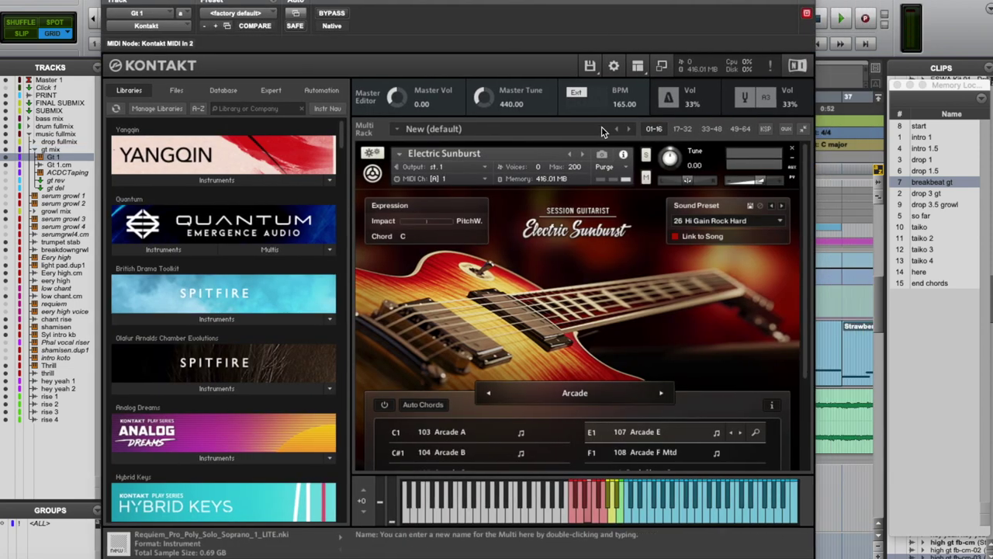
pyautogui.scroll(-1, 563, 273)
pyautogui.scroll(2, 563, 273)
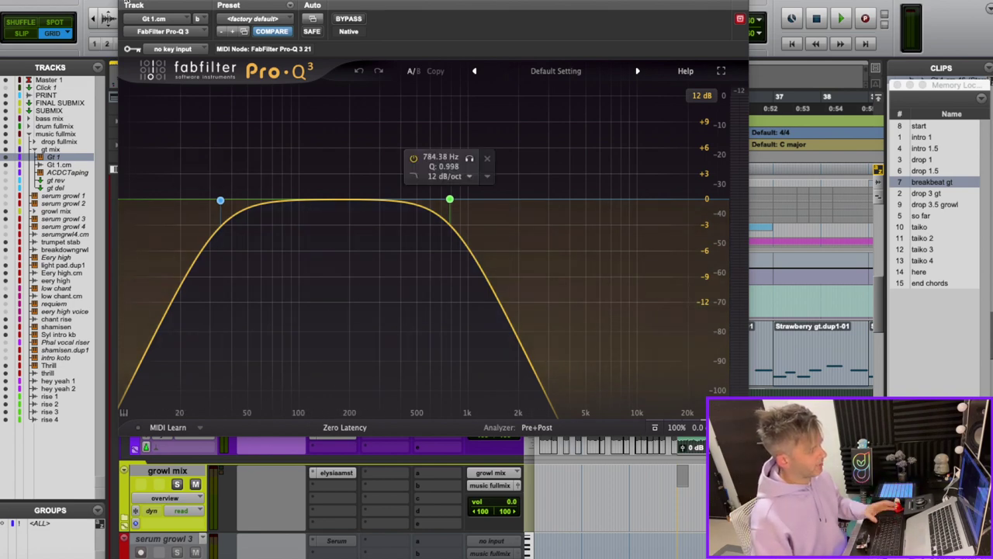
# Review Gt 1.cm's Pro-Q 3 EQ during playback, then open its Maserati GTi amp
pyautogui.press('super+w')
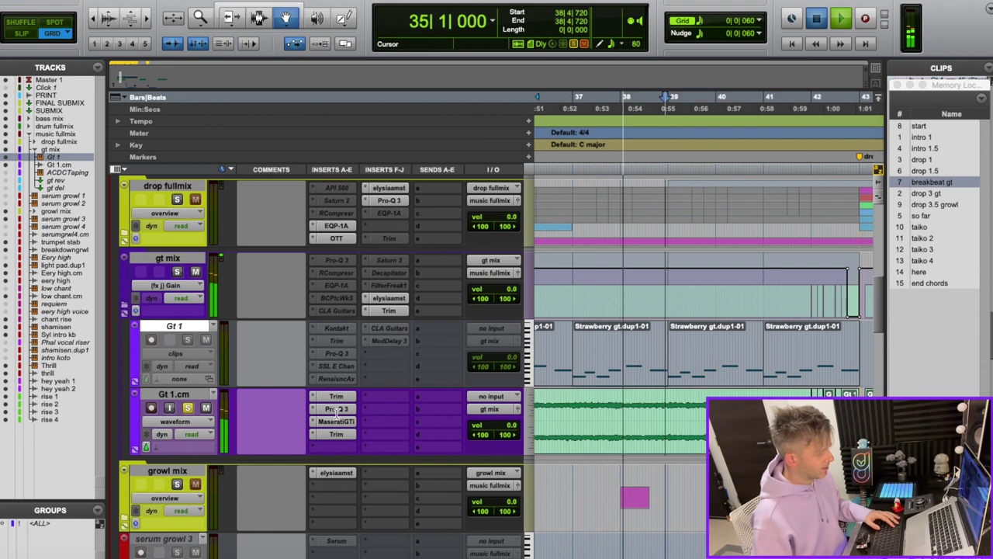
pyautogui.press('space')
pyautogui.click(336, 409)
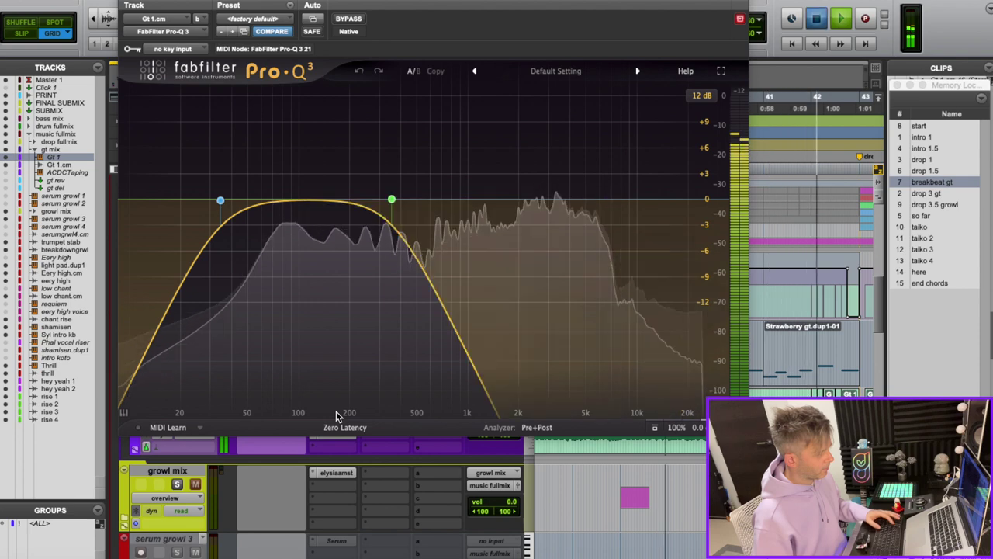
pyautogui.press('space')
pyautogui.click(128, 2)
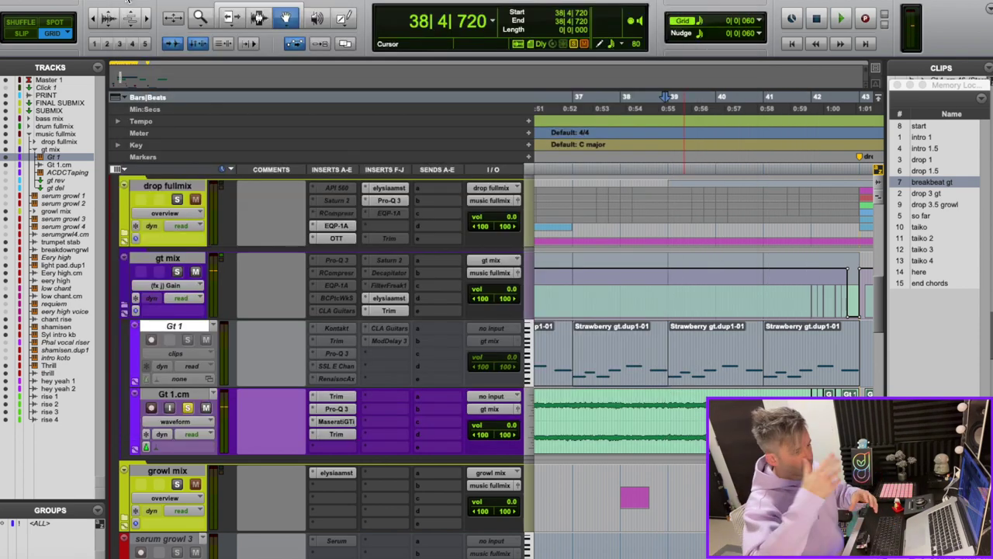
pyautogui.click(335, 421)
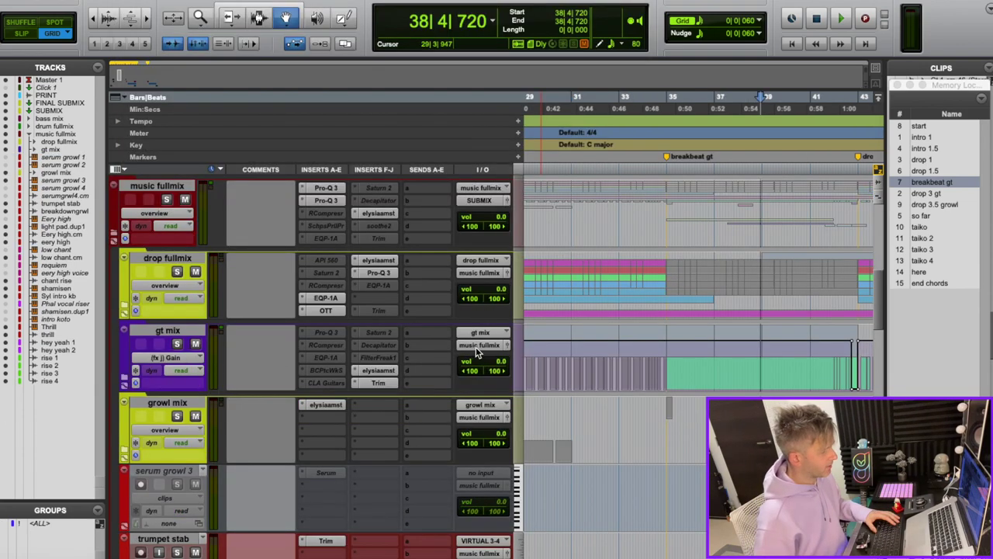
pyautogui.scroll(2, 156, 270)
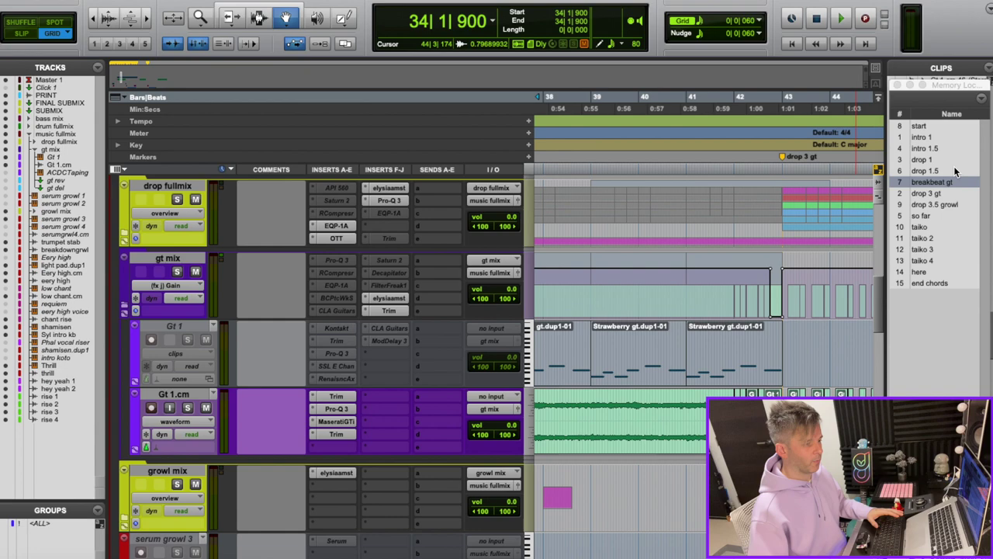
# Recall the drop 3 gt location, collapse all folder tracks, and play from bar 43
pyautogui.click(953, 169)
pyautogui.press('.')
pyautogui.press('2')
pyautogui.press('.')
pyautogui.press('space')
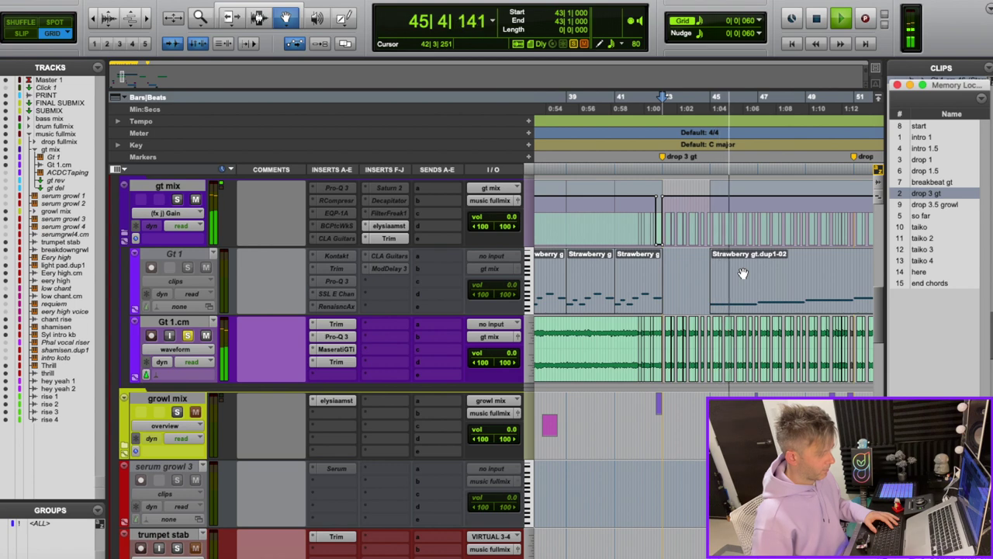
pyautogui.press('space')
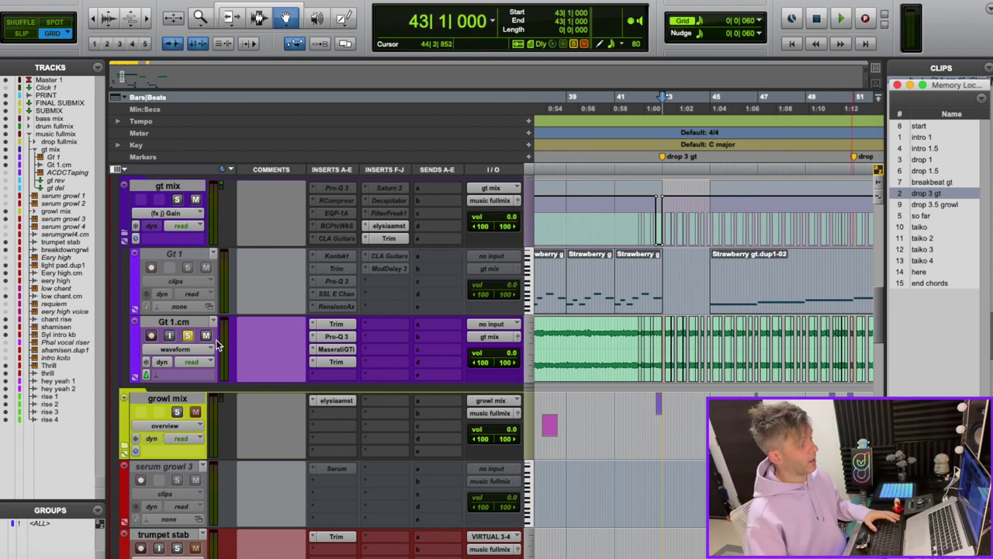
pyautogui.press('alt+ctrl+super+Left')
pyautogui.press('space')
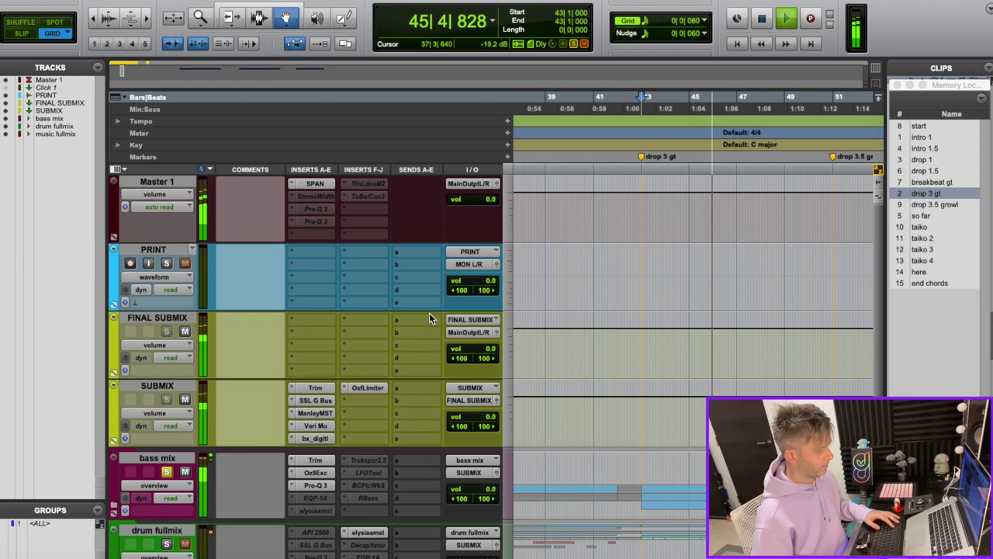
# Scroll the track list and restart playback from bar 43
pyautogui.scroll(-3, 429, 318)
pyautogui.press('space')
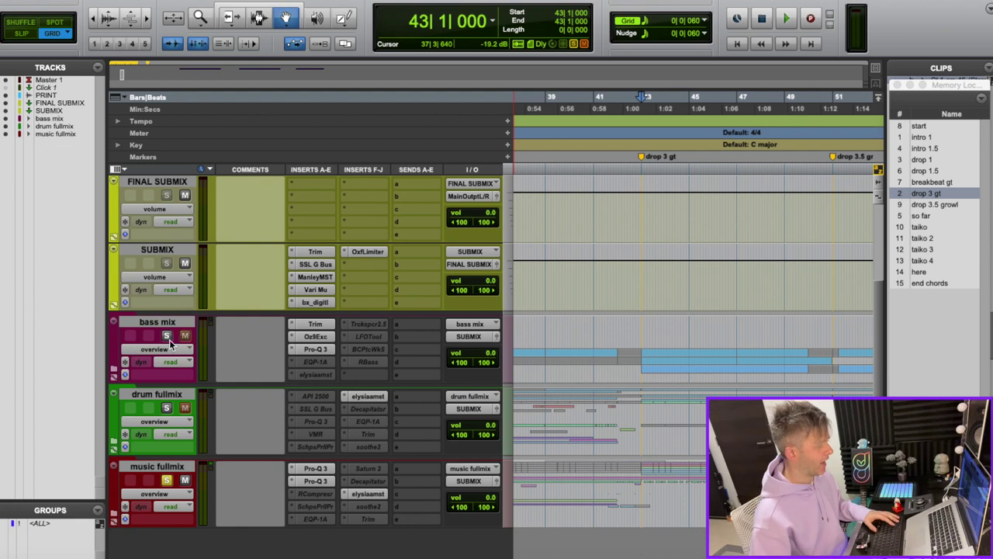
pyautogui.press('space')
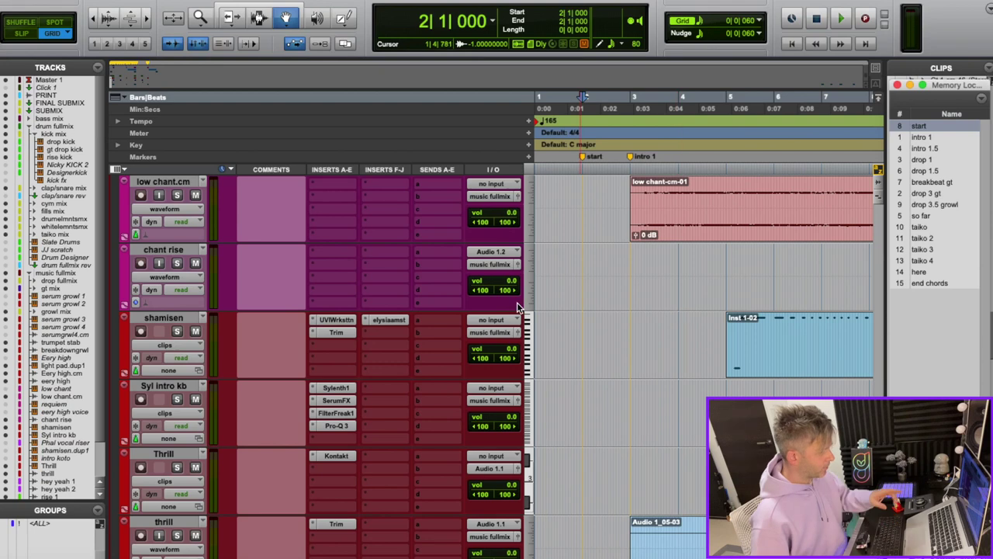
# Solo and audition the shamisen's UVI Workstation instrument, zooming out to bars 5–13
pyautogui.click(337, 320)
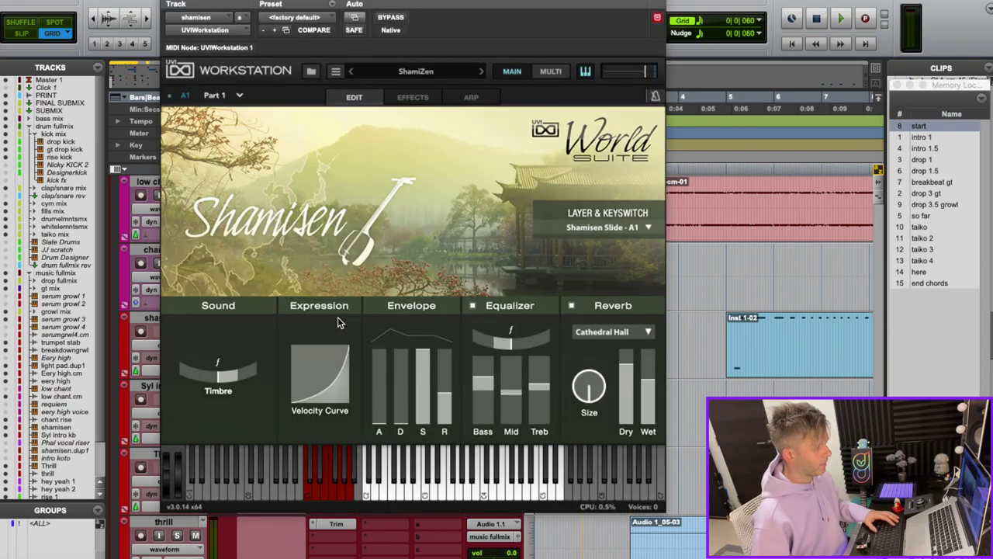
pyautogui.hotkey('shift', 's')
pyautogui.moveTo(616, 3); pyautogui.dragTo(489, 6)
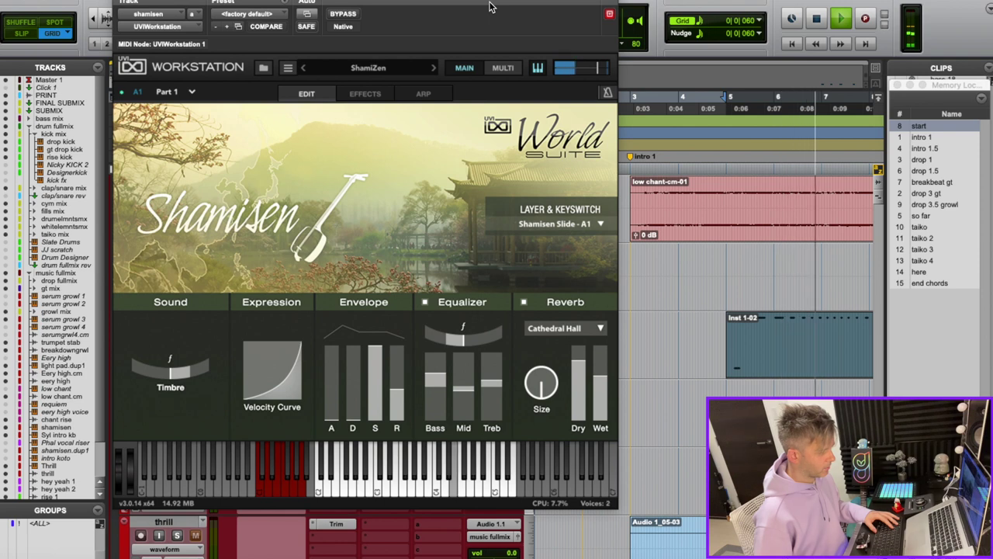
pyautogui.hscroll(3, 685, 227)
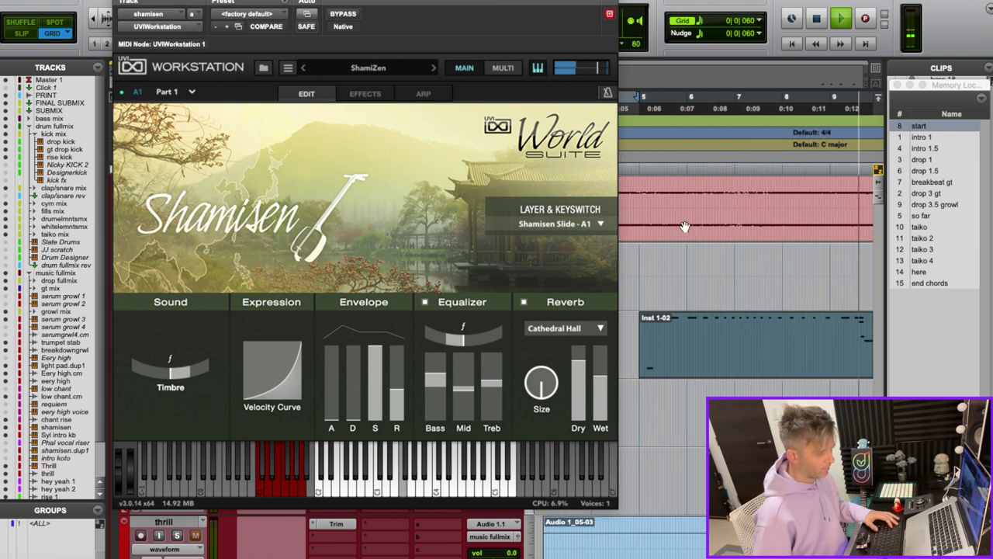
pyautogui.press('r')
pyautogui.press('space')
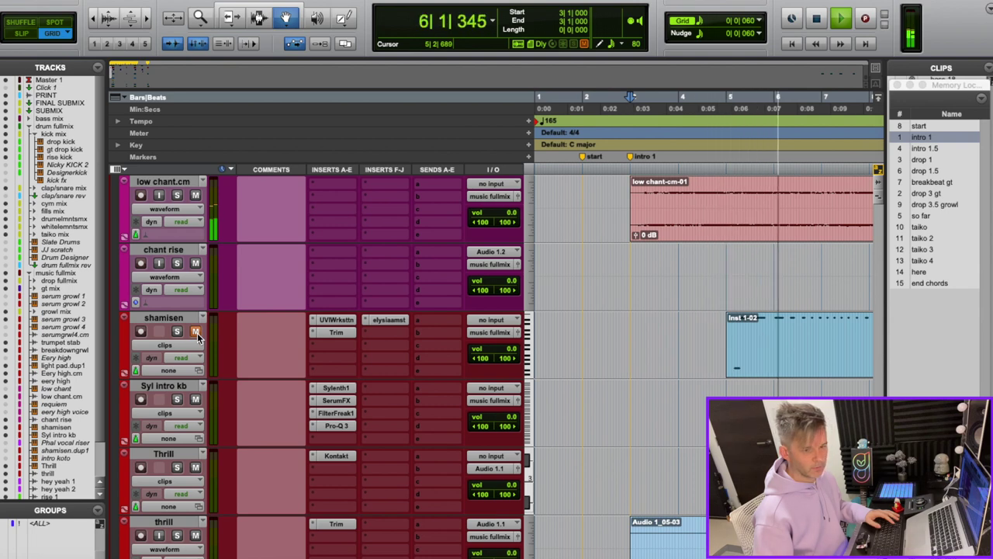
# Reveal the hidden low chant track above low chant.cm and open its Omnisphere instrument
pyautogui.press('space')
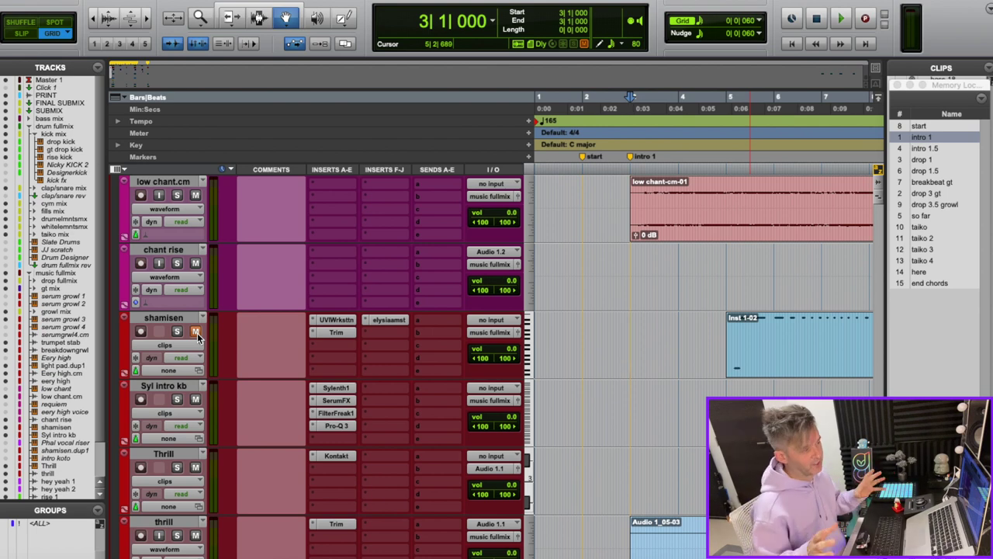
pyautogui.press('.')
pyautogui.press('1')
pyautogui.press('.')
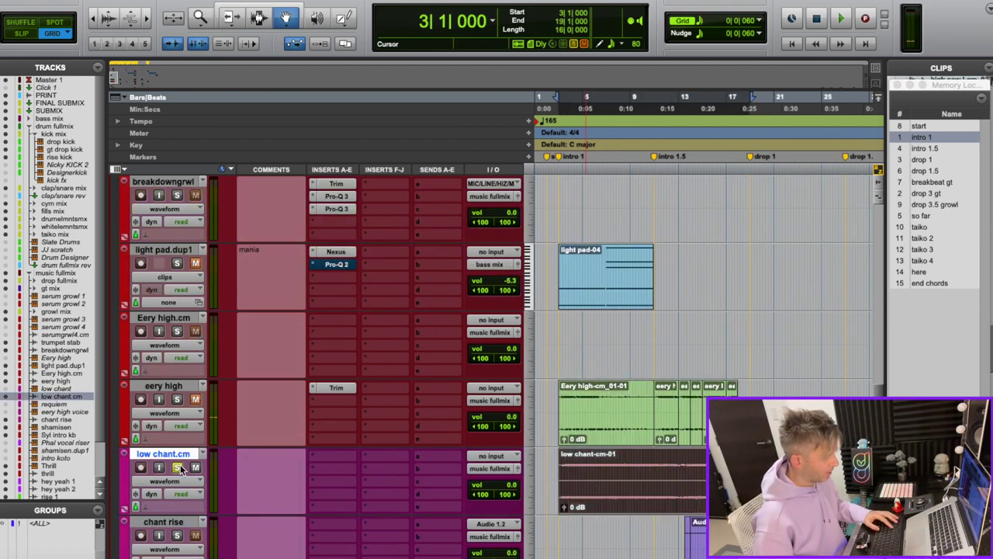
pyautogui.hotkey('ctrl', 'z')
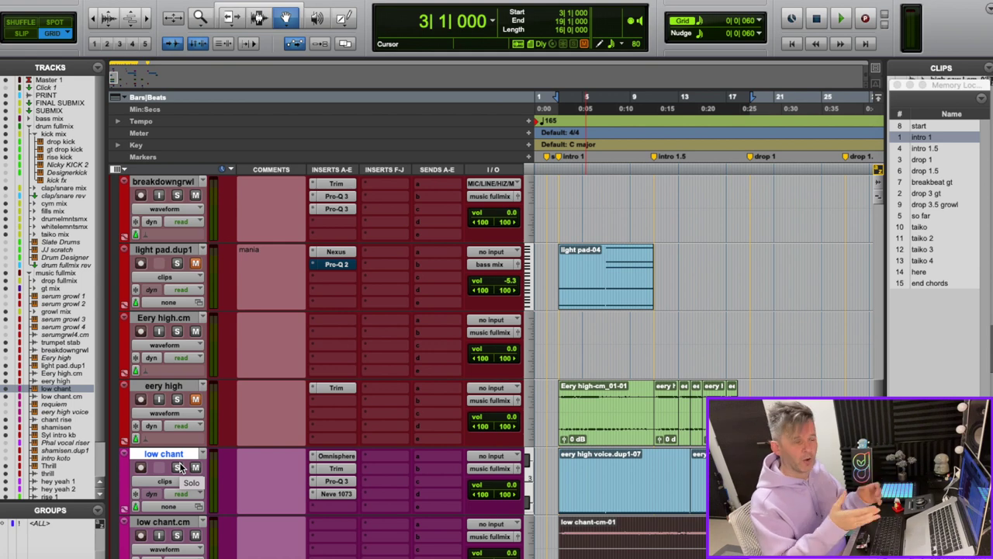
pyautogui.click(337, 458)
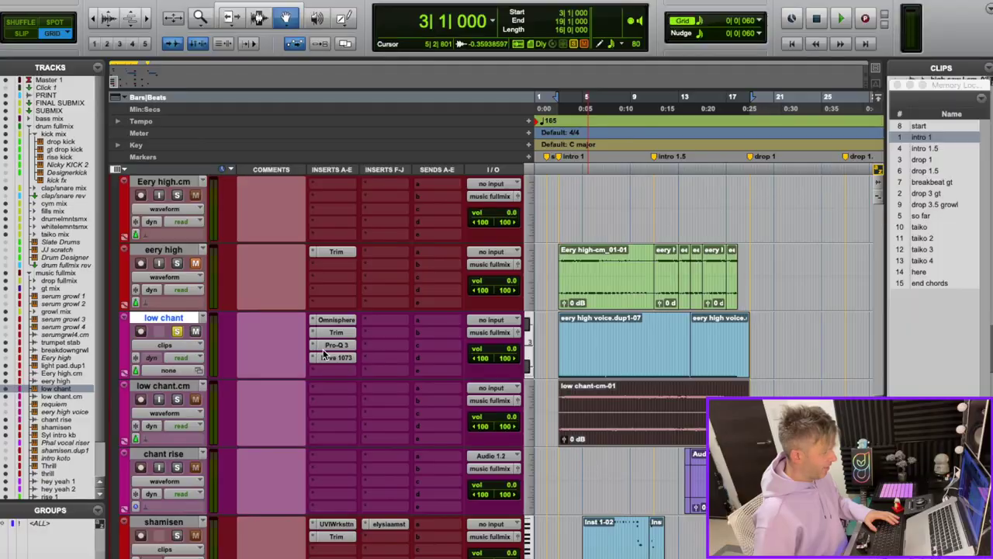
# Show the low chant's Pro-Q 3 EQ curve, close it, then open its Neve 1073 insert
pyautogui.click(333, 346)
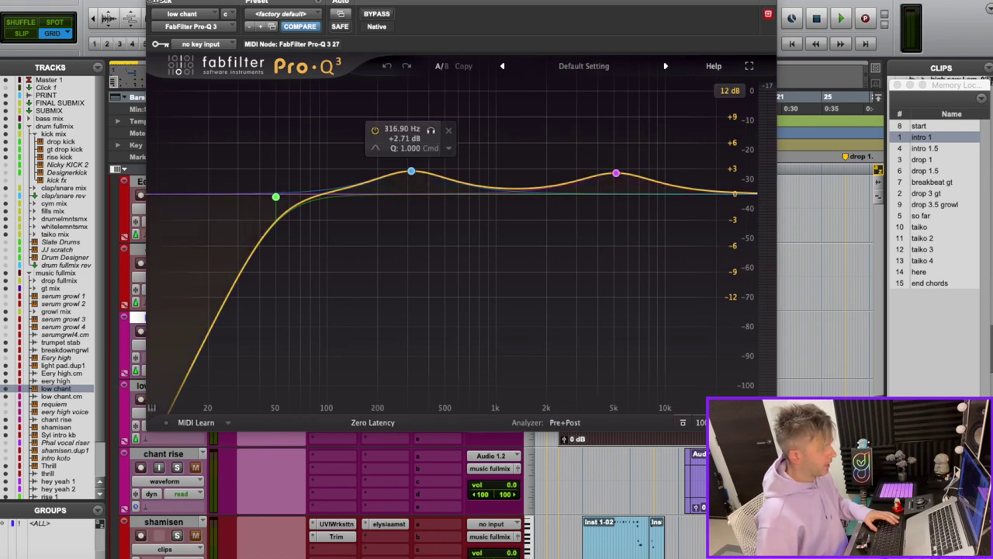
pyautogui.click(160, 7)
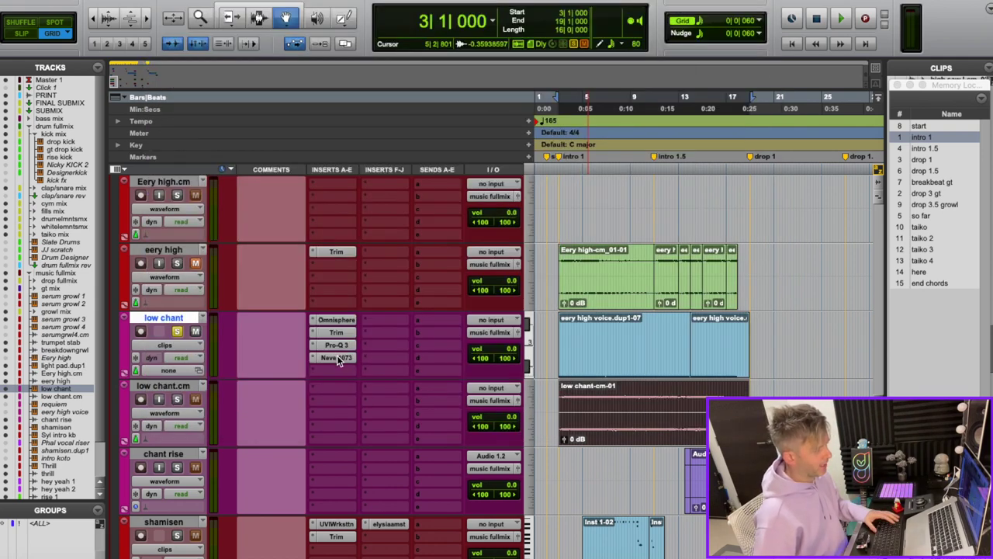
pyautogui.click(337, 357)
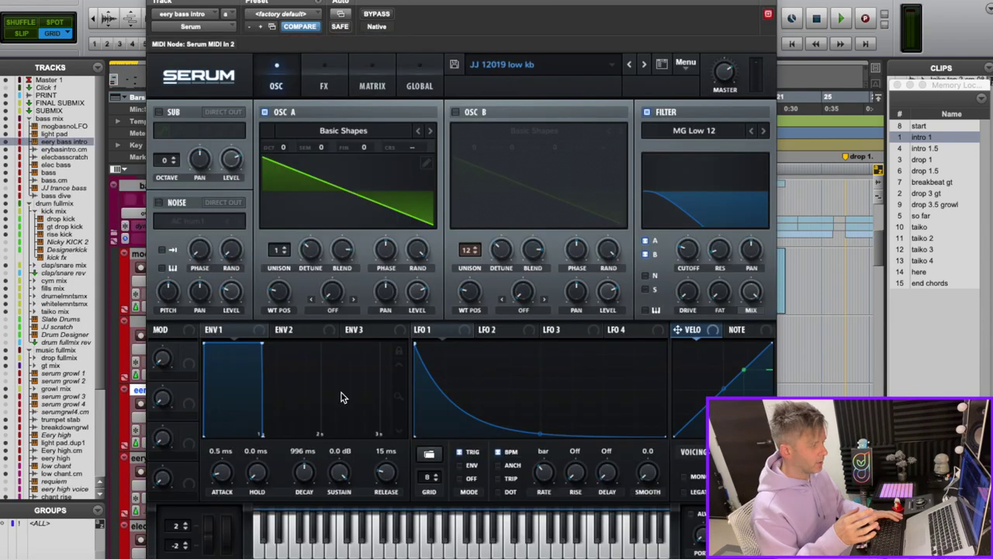
# Play the eery bass intro while previewing Serum's FX and OSC pages, then close Serum
pyautogui.press('space')
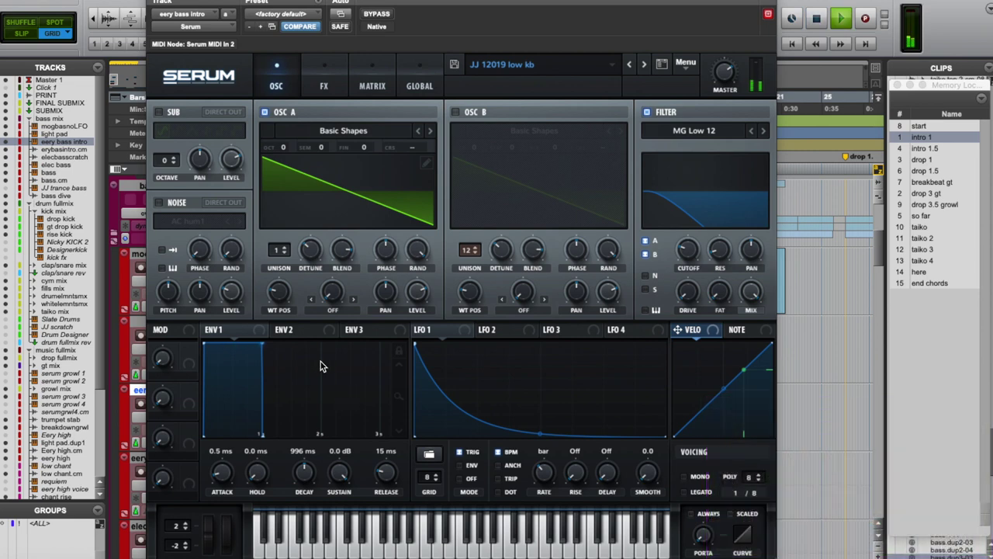
pyautogui.click(324, 81)
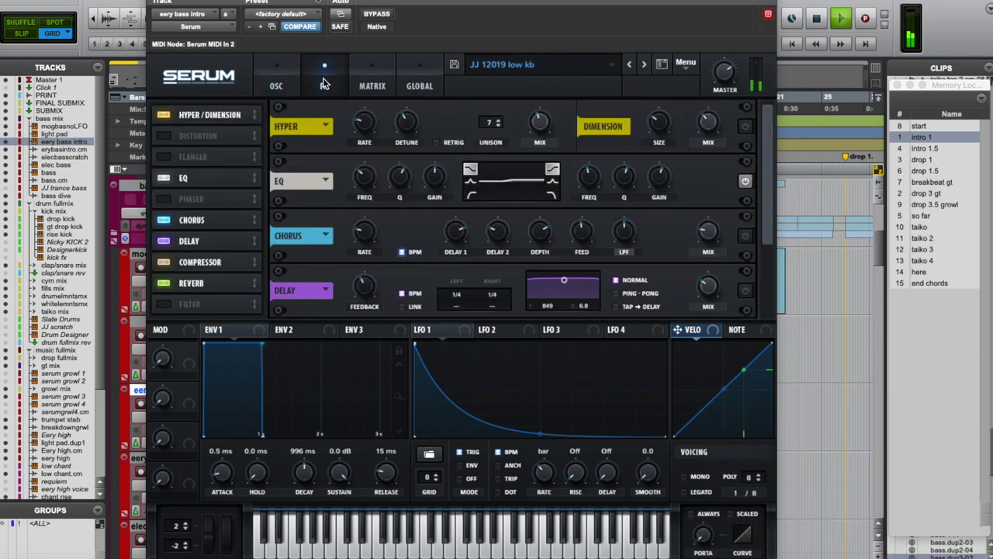
pyautogui.click(266, 83)
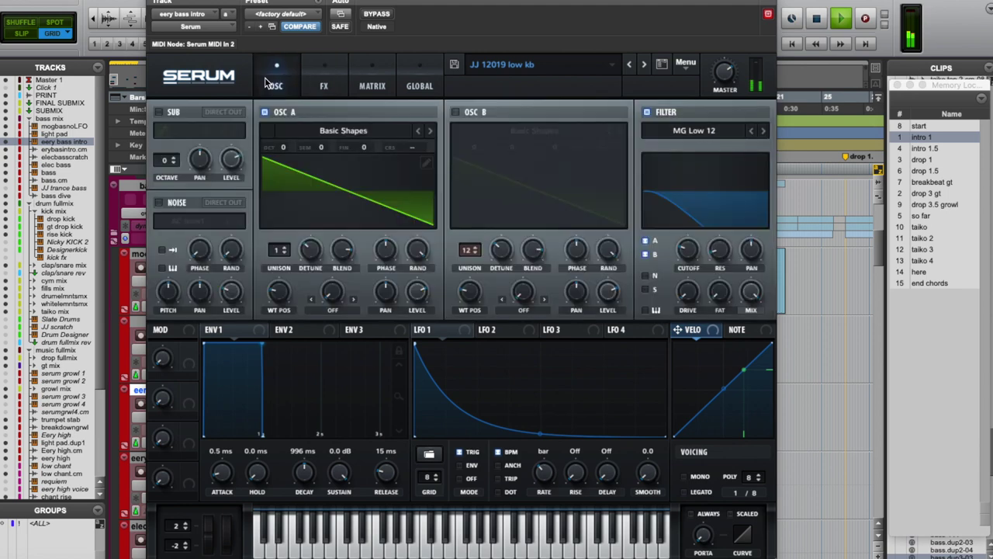
pyautogui.press('super+w')
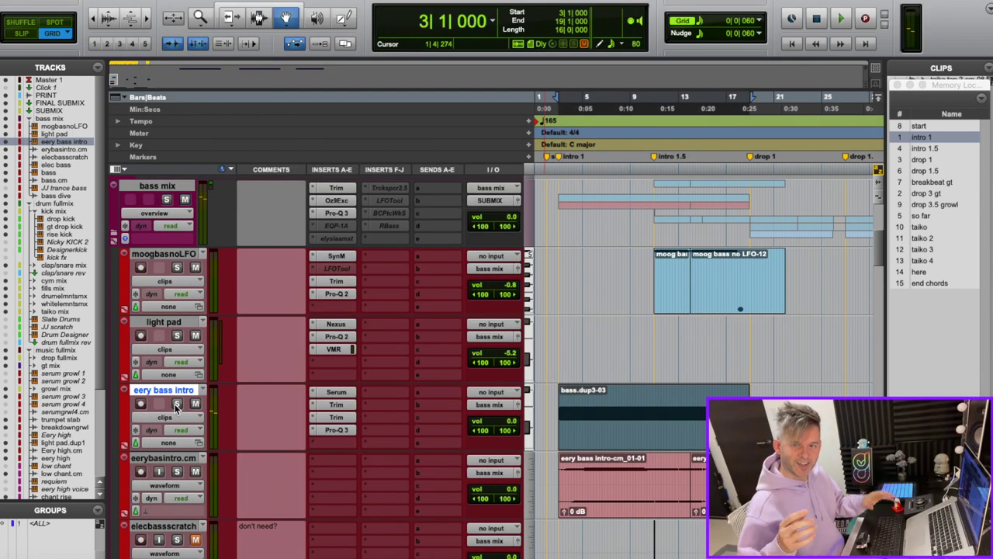
# Play back the bass section to audition it
pyautogui.press('space')
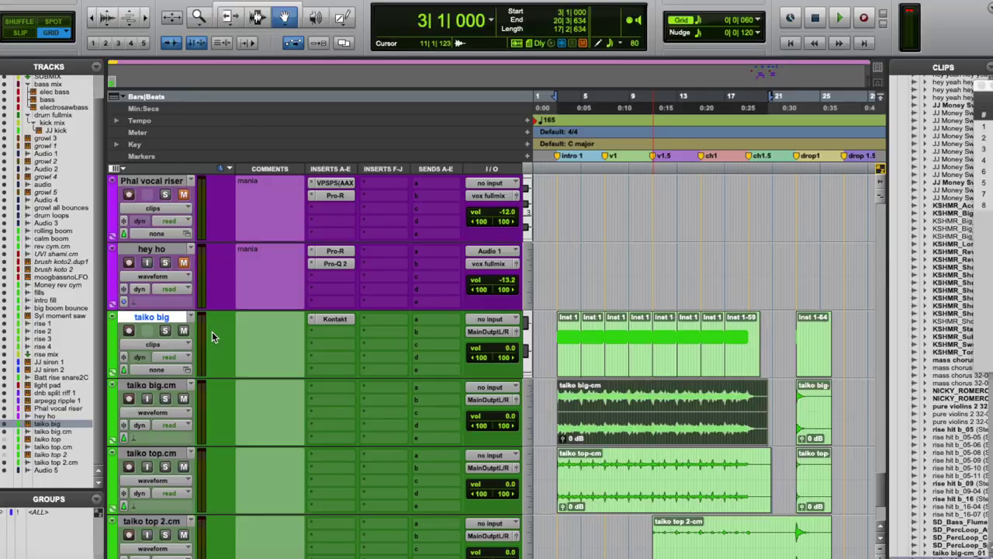
# Inspect taiko big's Kontakt Taiko Massive Ensemble and browse the available taiko ensembles
pyautogui.click(334, 319)
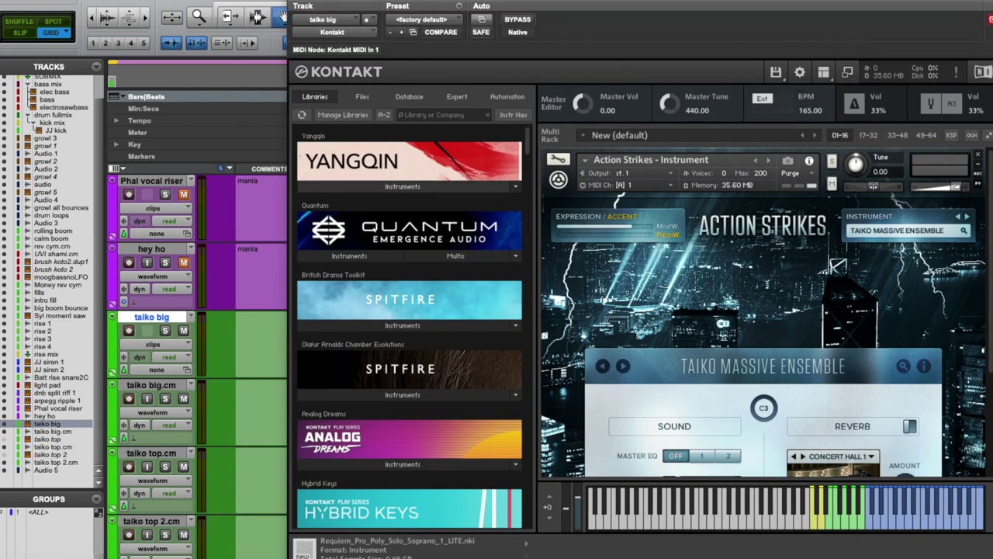
pyautogui.moveTo(772, 2); pyautogui.dragTo(692, 2)
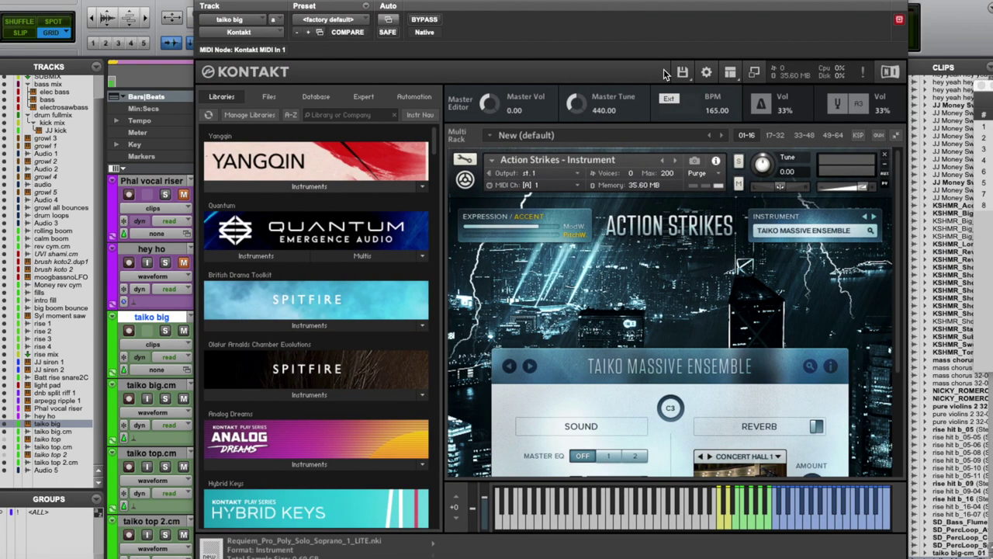
pyautogui.click(872, 233)
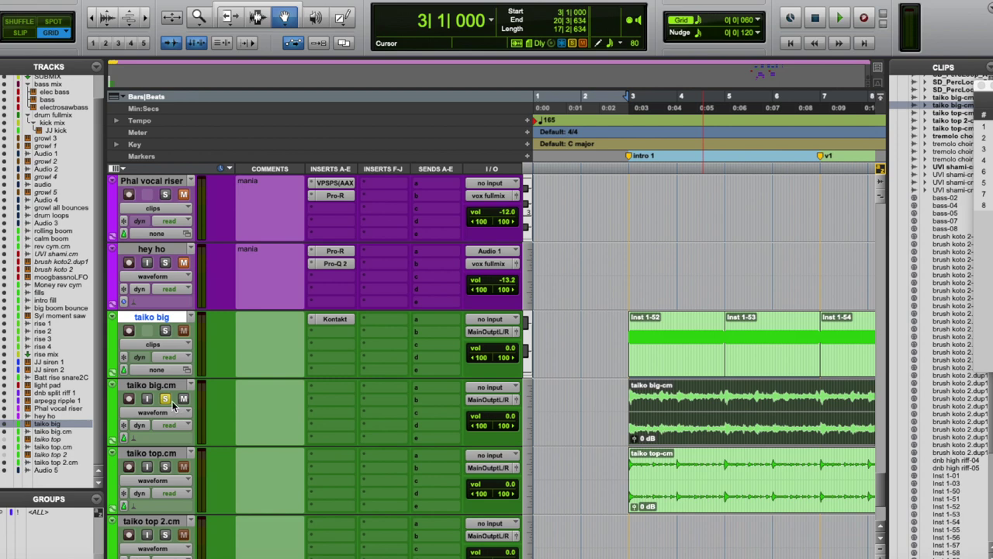
# Play and stop the soloed taiko layers twice to audition them
pyautogui.press('space')
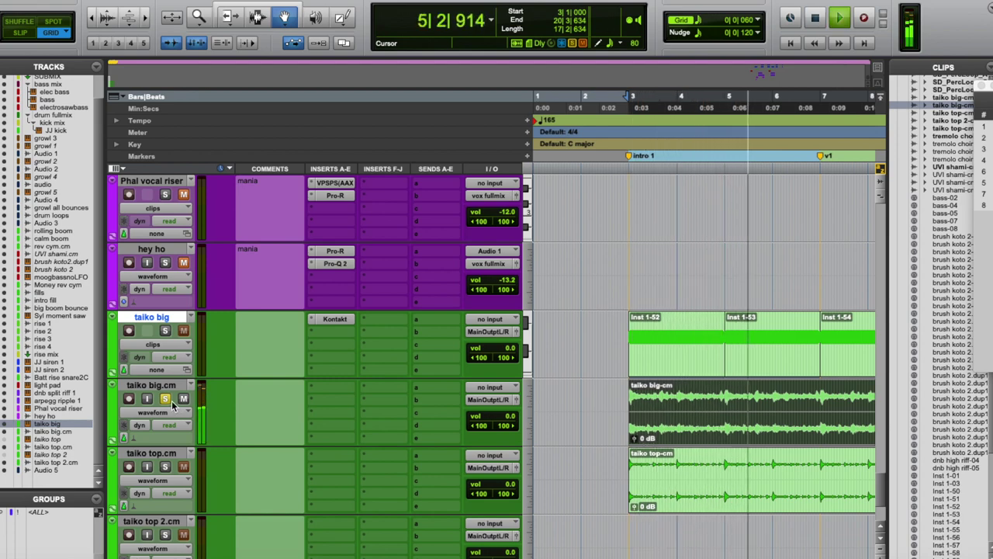
pyautogui.press('space')
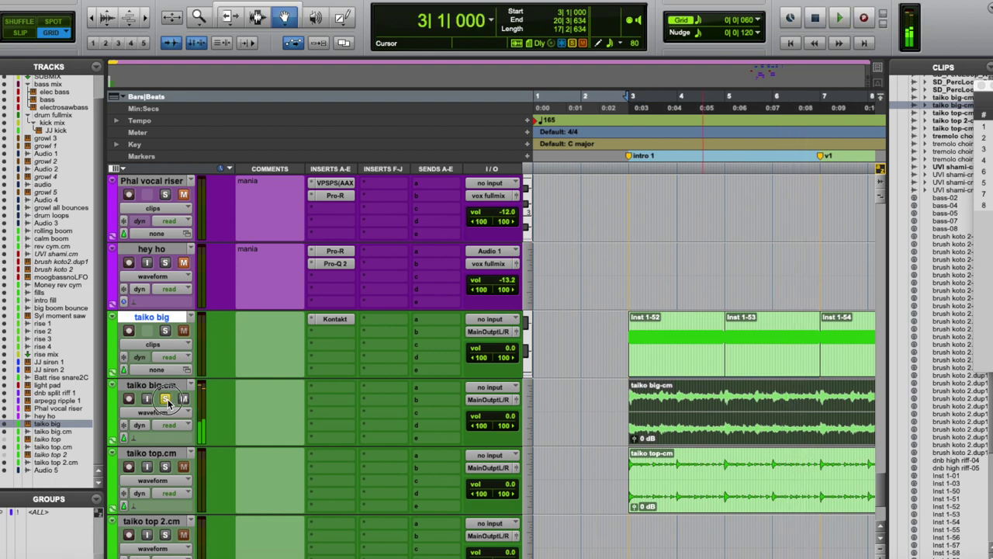
pyautogui.press('space')
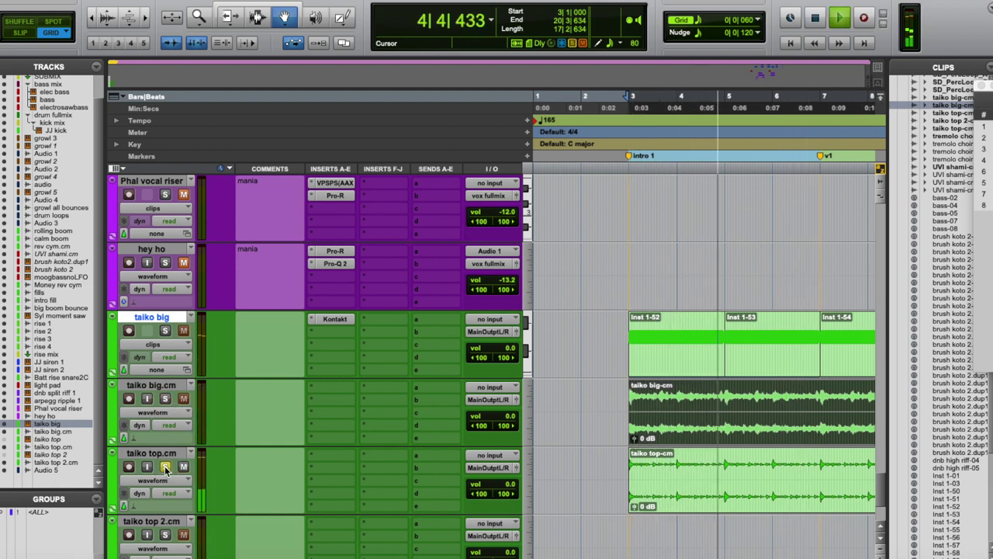
pyautogui.press('space')
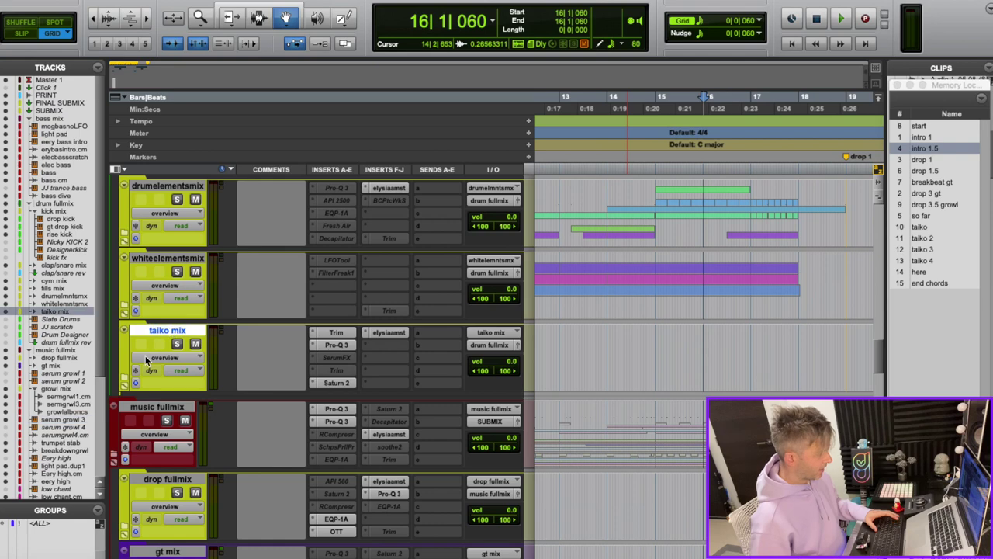
# Zoom out and play the selected taiko big and taiko top clips near bar 79
pyautogui.scroll(-2, 349, 341)
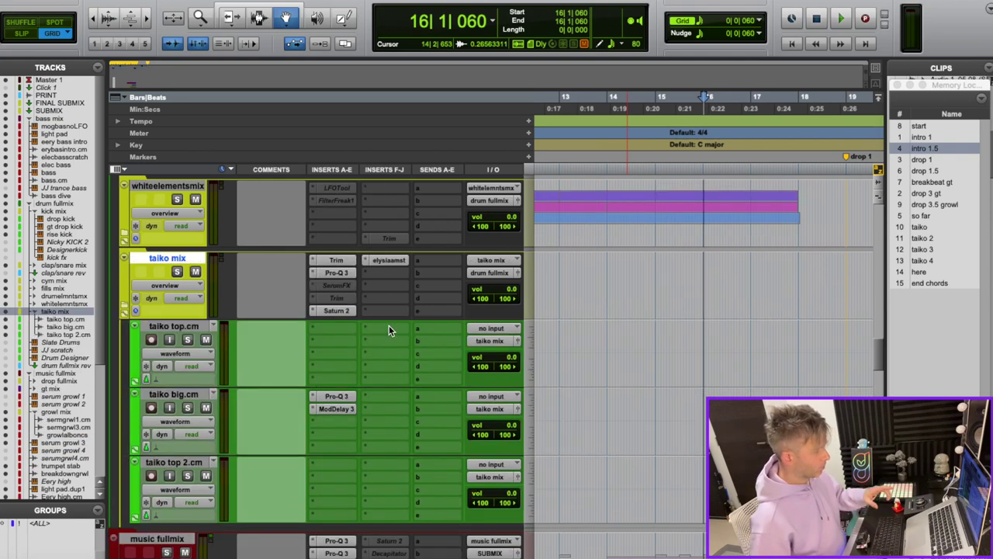
pyautogui.press('super+bracketleft')
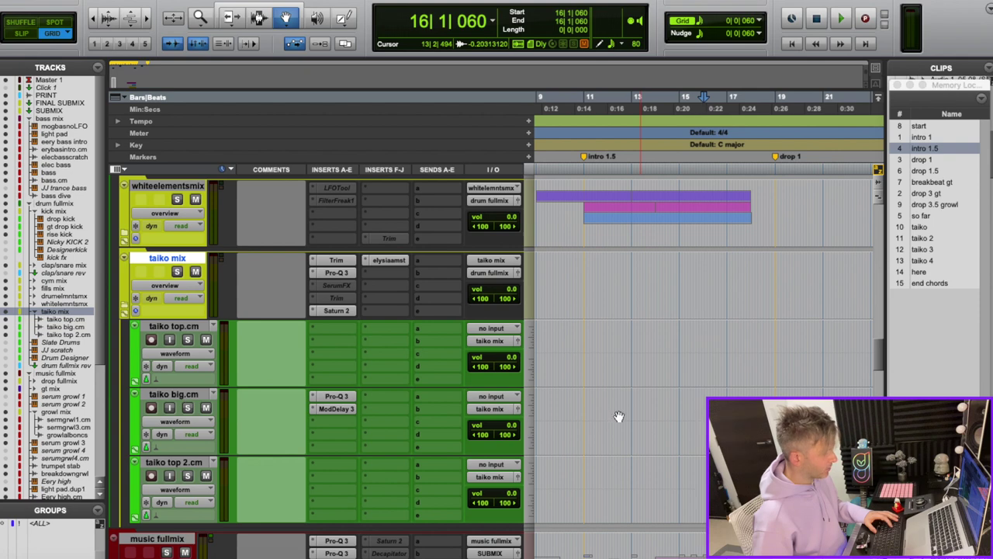
pyautogui.press('super+bracketleft')
pyautogui.press('super+bracketleft')
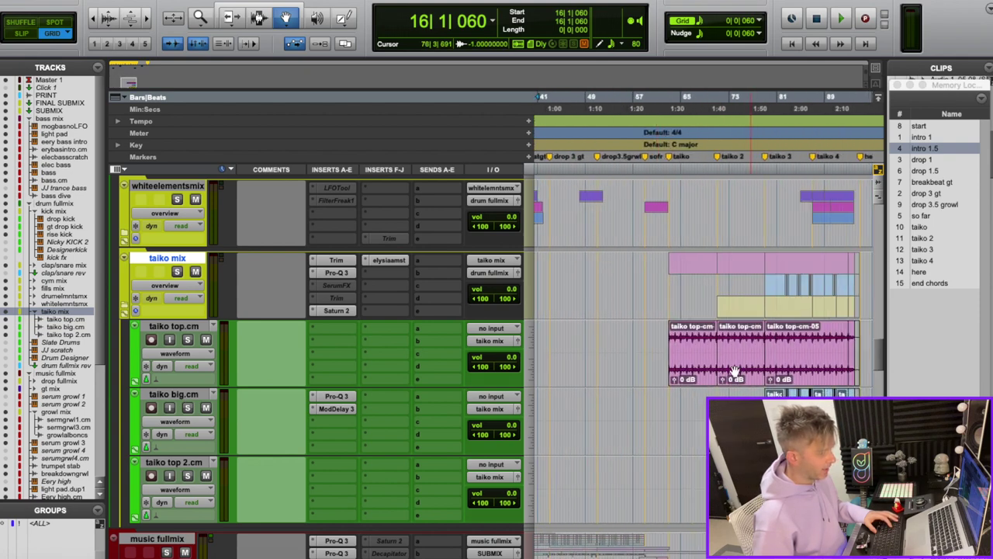
pyautogui.hscroll(10, 697, 357)
pyautogui.click(768, 433)
pyautogui.keyDown('shift'); pyautogui.click(773, 477); pyautogui.keyUp('shift')
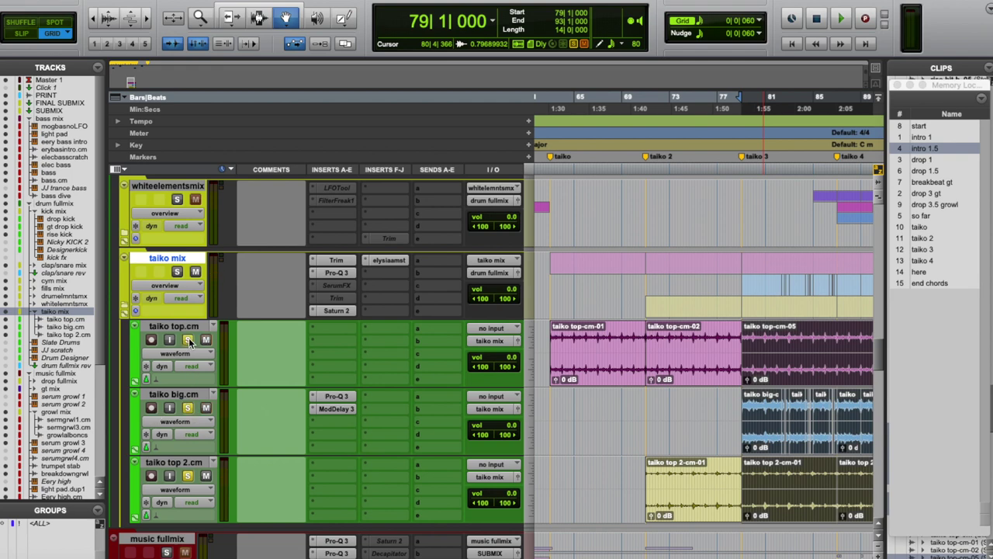
pyautogui.press('space')
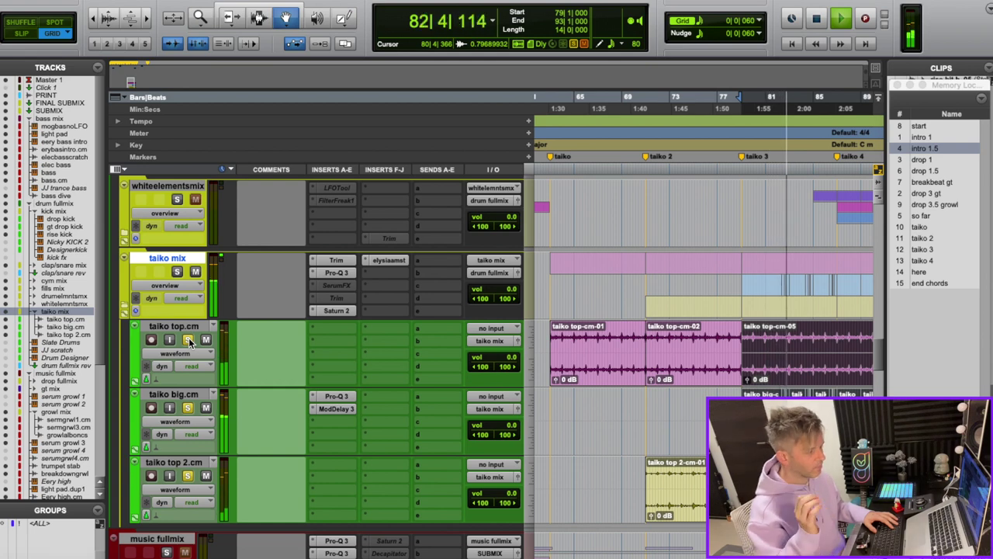
pyautogui.press('space')
# Zoom in on the taiko hits, then open Mod Delay III on taiko big.cm
pyautogui.hotkey('ctrl', ']')
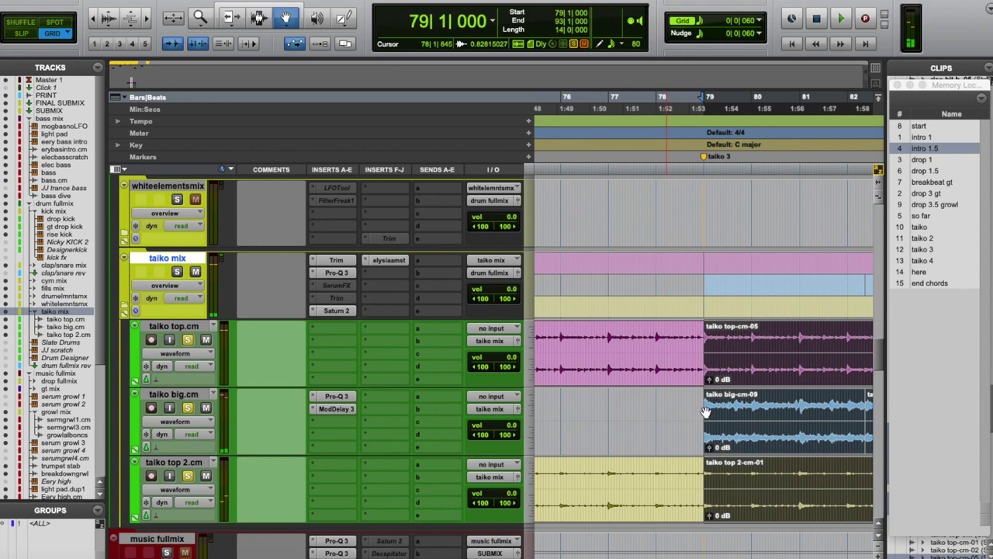
pyautogui.hotkey('ctrl', ']')
pyautogui.hscroll(5, 739, 422)
pyautogui.hotkey('ctrl', '[')
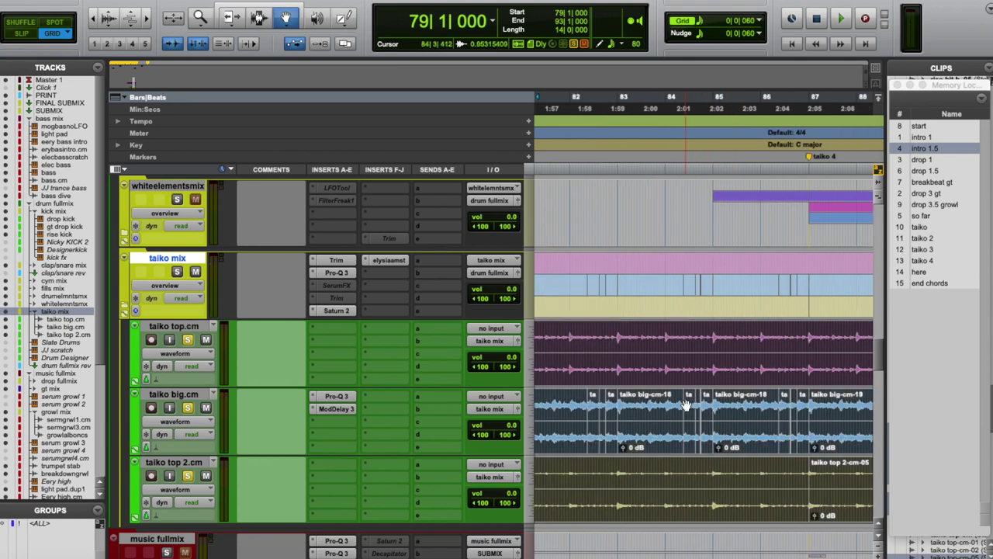
pyautogui.click(337, 408)
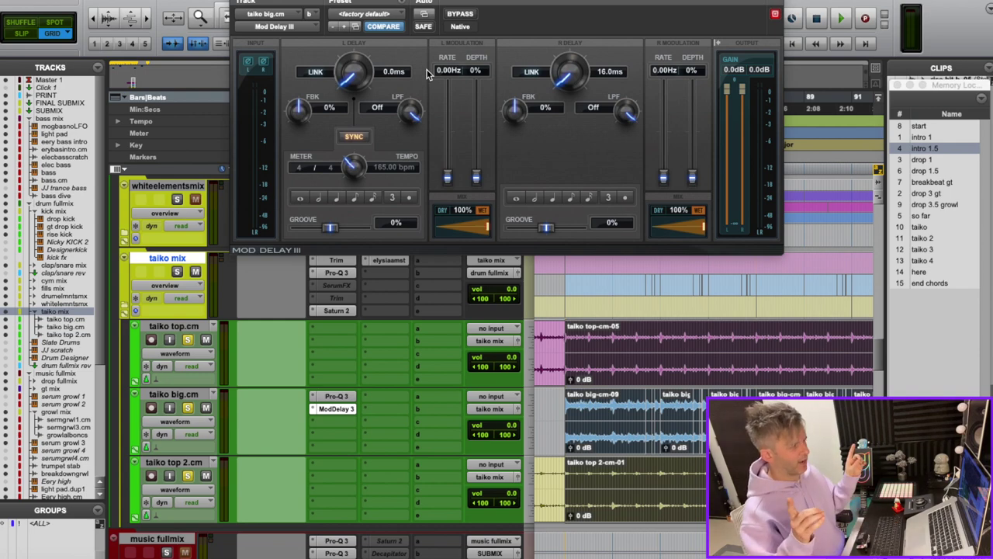
# Close Mod Delay, check the taiko mix bus's Pro-Q 3 EQ, then open its Saturn 2
pyautogui.press('super+w')
pyautogui.hotkey('ctrl', '[')
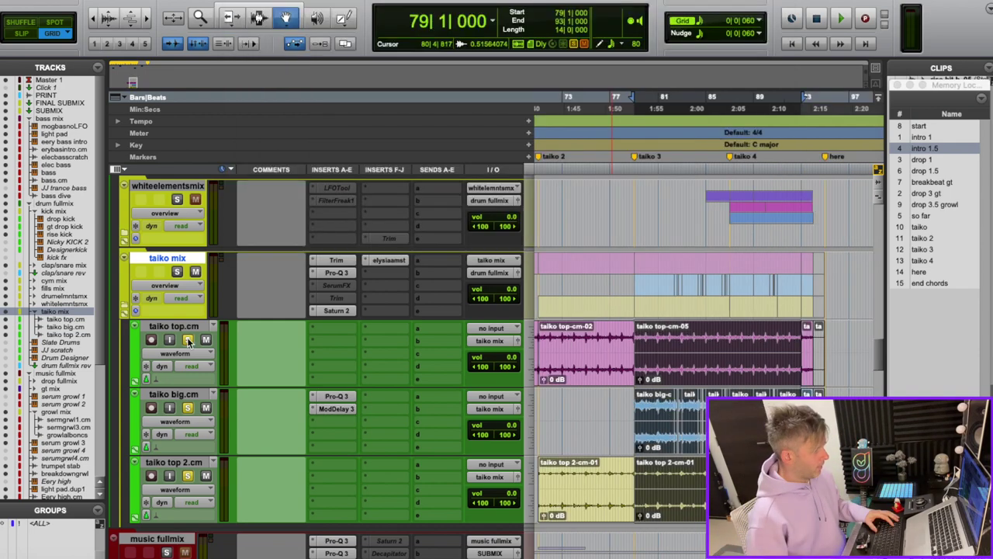
pyautogui.hscroll(-3, 326, 281)
pyautogui.click(335, 275)
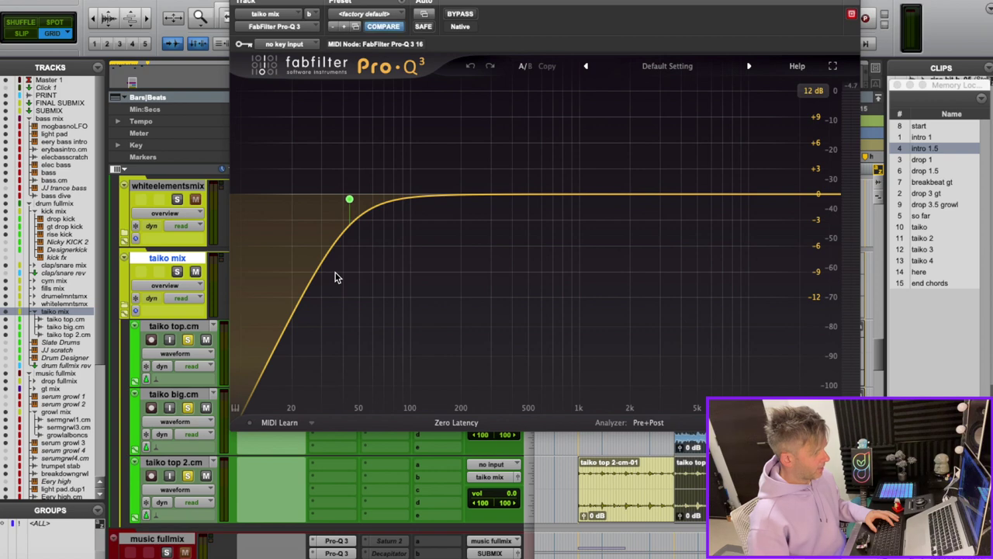
pyautogui.press('super+w')
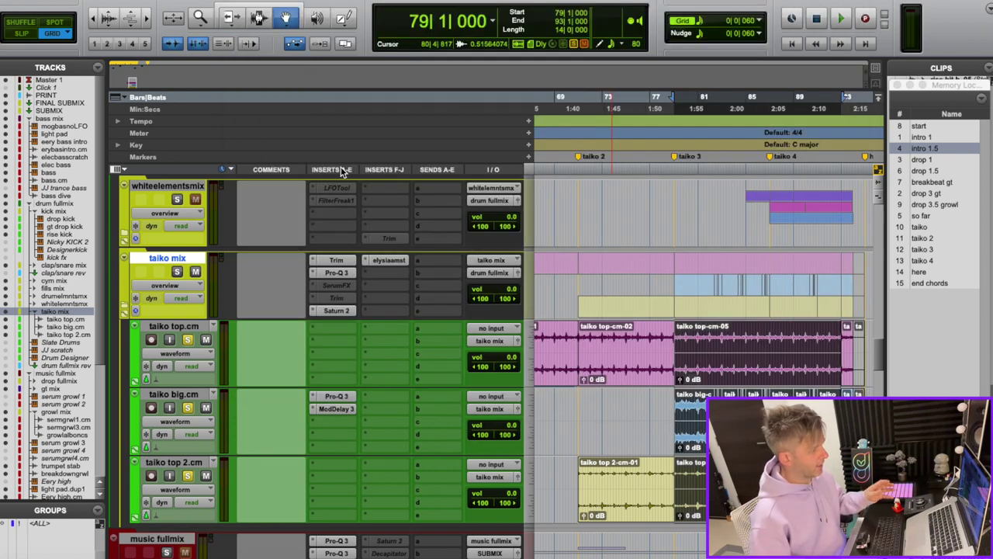
pyautogui.click(337, 310)
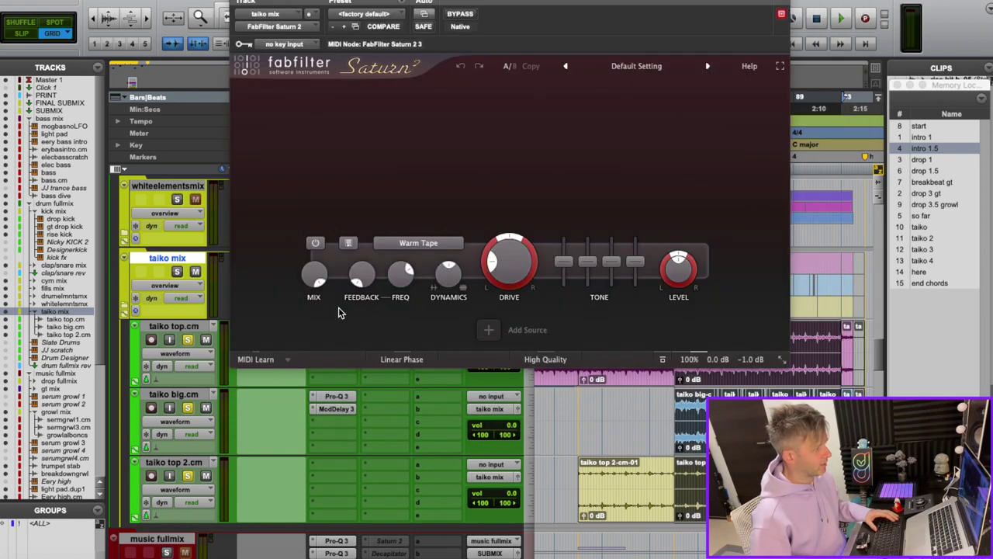